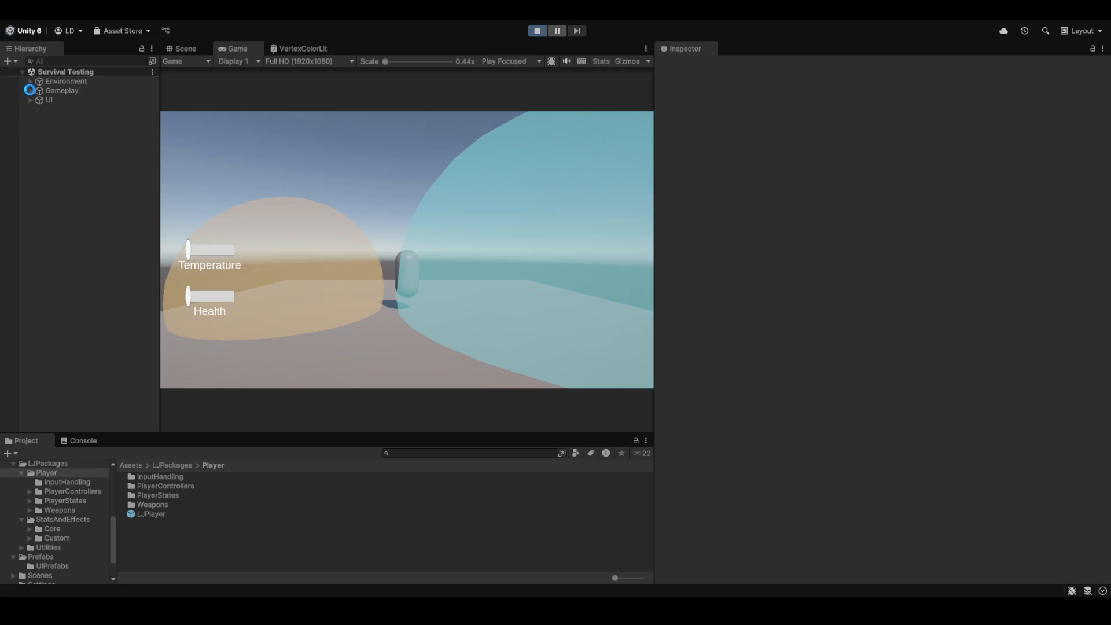
- Select the Player under Gameplay and move it to about X -4.58, Y 3.3 at the warm zone while the game runs
left_click(29, 90)
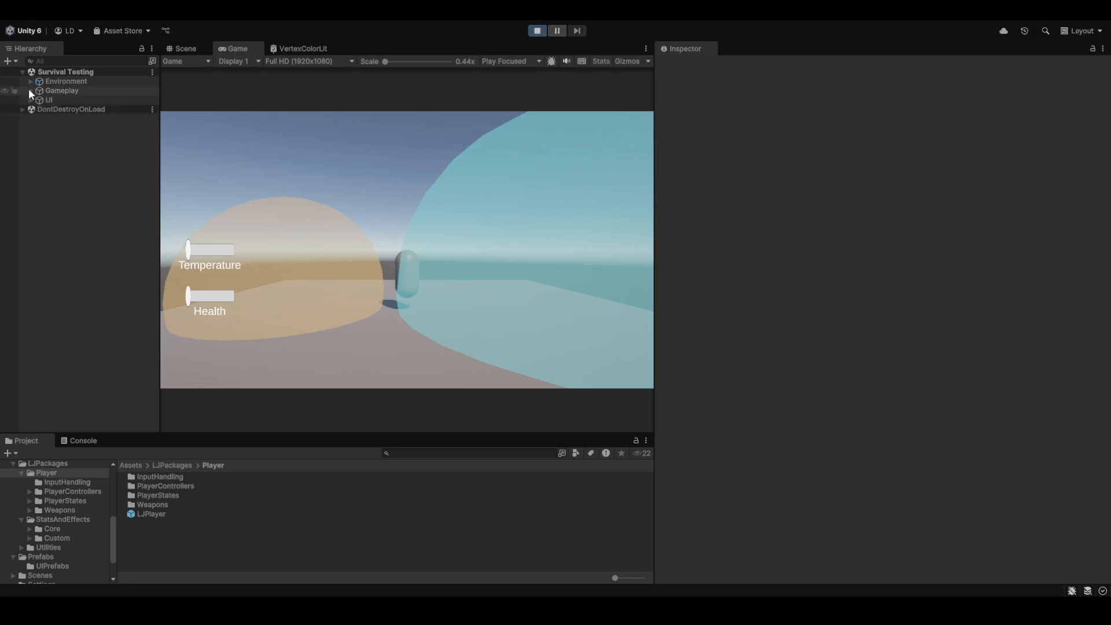
left_click(54, 100)
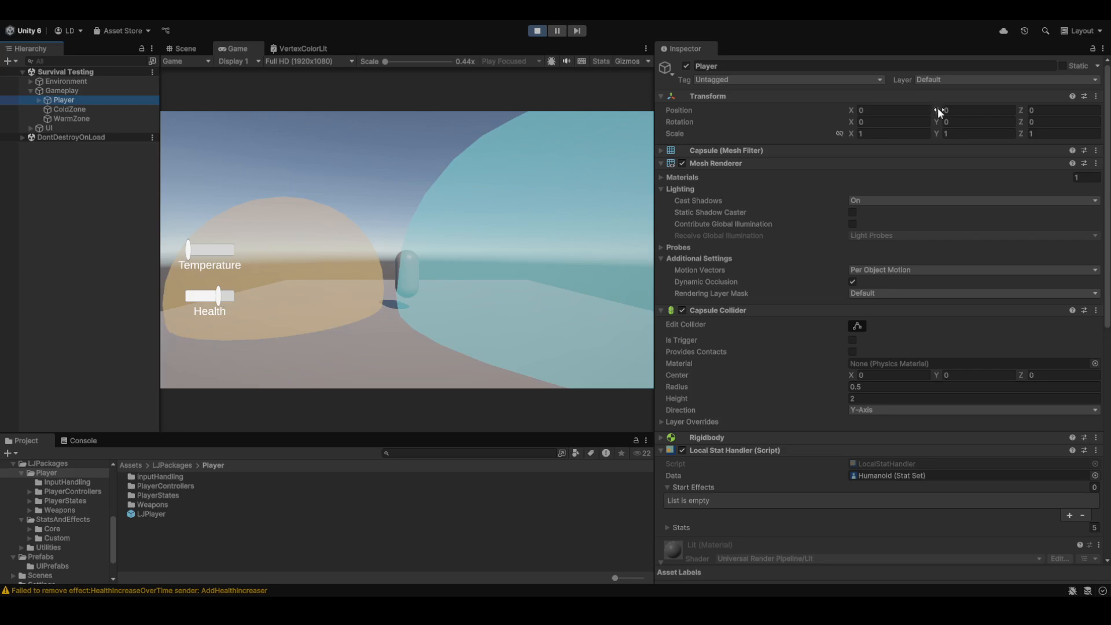
left_click_drag(938, 107, 1006, 114)
left_click_drag(850, 110, 753, 107)
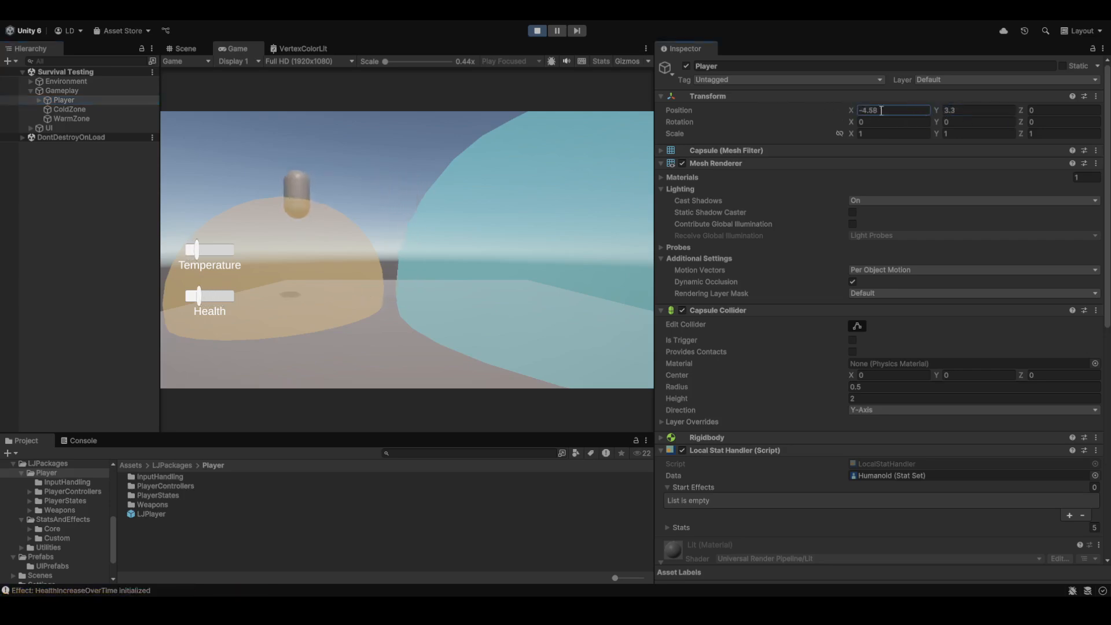
- Move the running Player out of the warm zone to about X -0.76, lower it, and stop play mode
left_click_drag(859, 112, 930, 114)
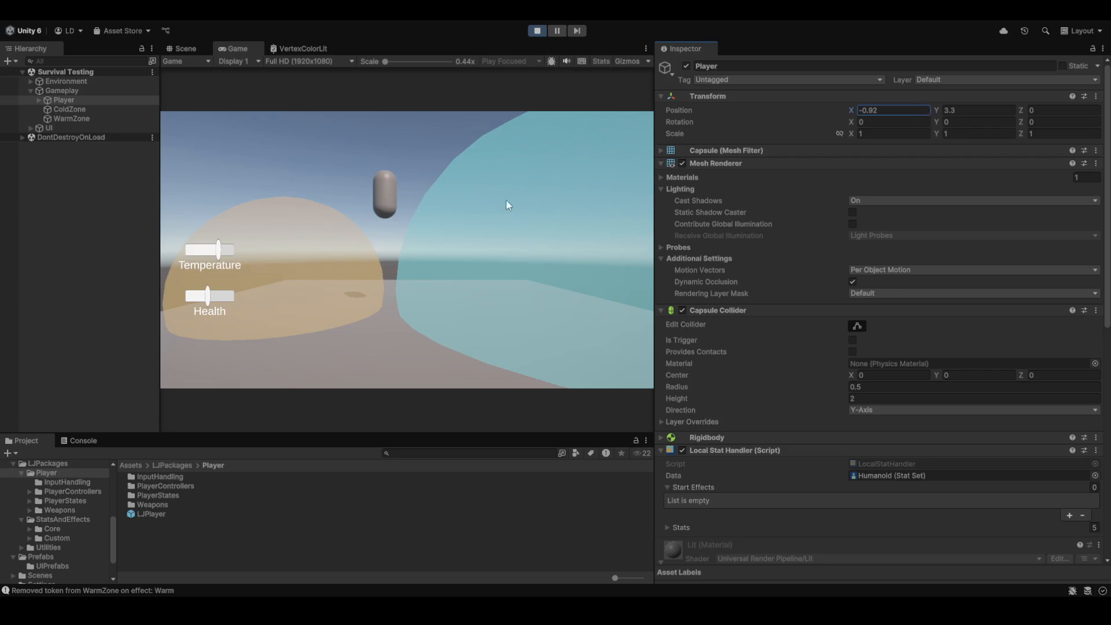
left_click(425, 225)
mouse_move(851, 107)
left_mouse_down()
mouse_move(808, 110)
mouse_move(848, 111)
left_mouse_up()
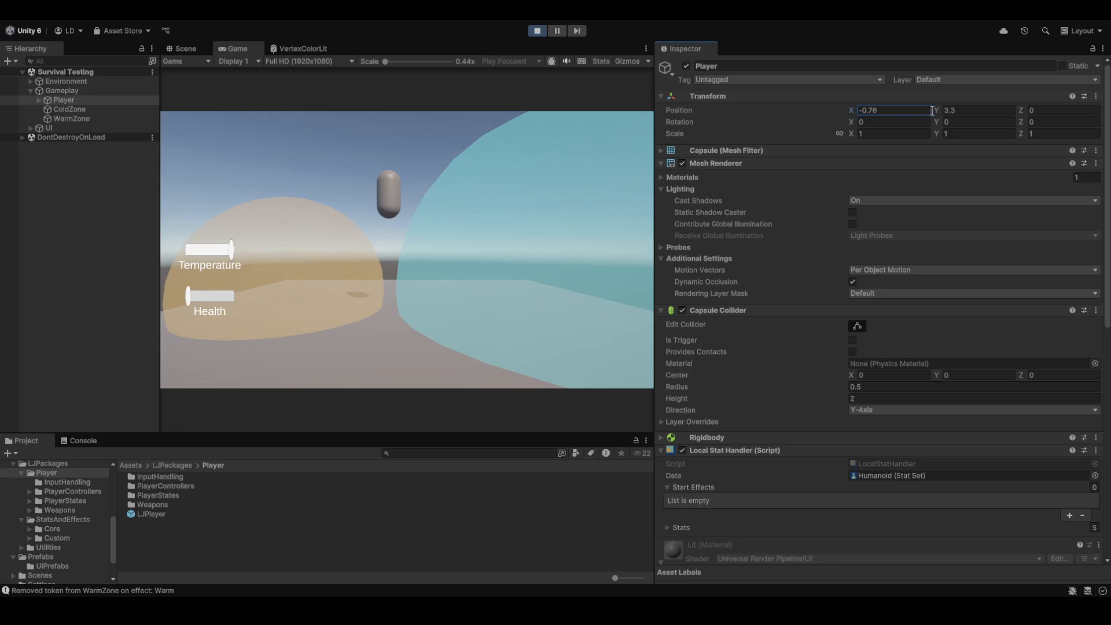
left_click_drag(937, 110, 830, 110)
left_click(537, 31)
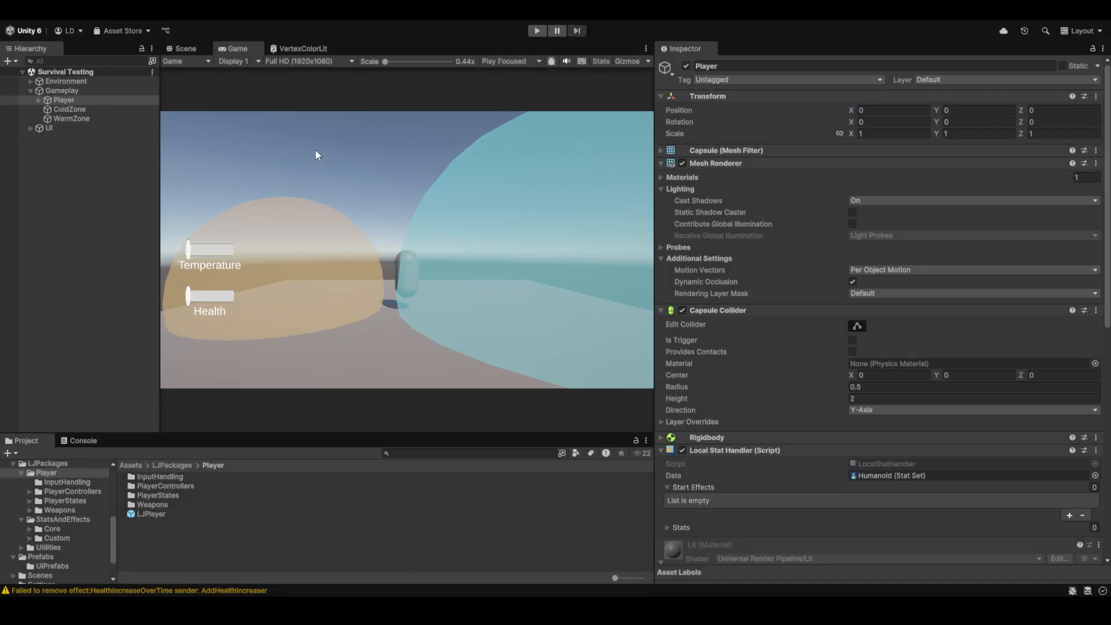
- Examine the Player's child objects in the Scene view, including AddHealthIncreaser and the response settings of StatListener: Temperature
left_click(192, 53)
right_click_drag(336, 157, 364, 157)
key("s")
scroll(345, 152, "up", 3)
key("w")
scroll(358, 149, "down", 1)
left_click(39, 100)
left_click(65, 109)
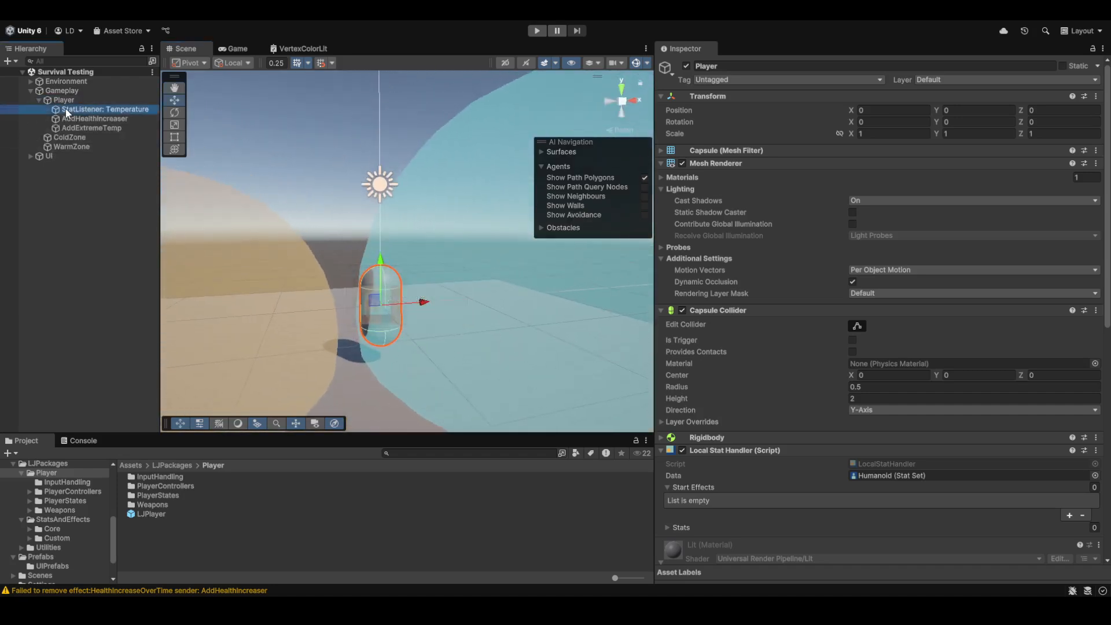
left_click(77, 118)
key("Down")
left_click(78, 110)
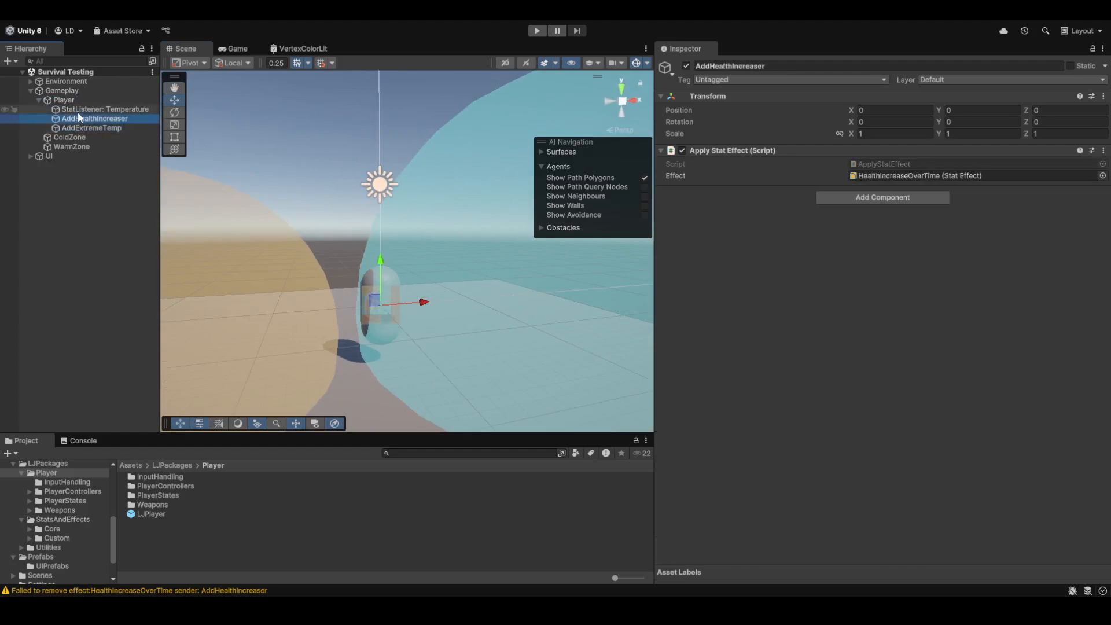
left_click(830, 231)
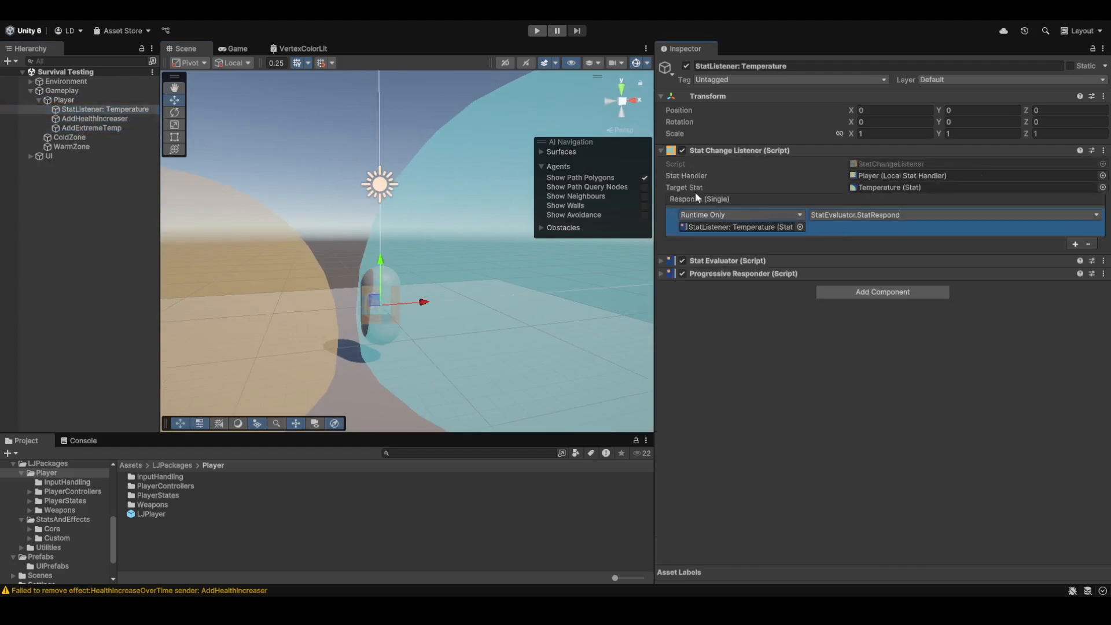
- Move the Player forward across the floor, clear of the warm and cold zones
double_click(64, 101)
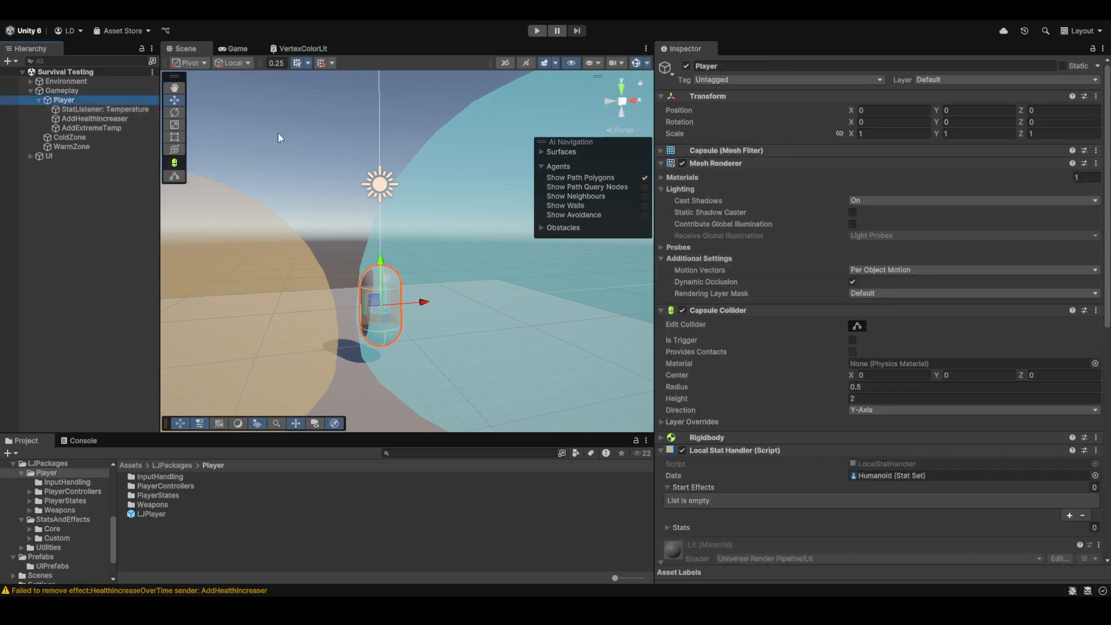
scroll(443, 248, "up", 2)
key("s")
left_click_drag(403, 218, 395, 283)
- Locate the Humanoid stat set assigned to the Player's Local Stat Handler and display its settings
scroll(828, 415, "down", 6)
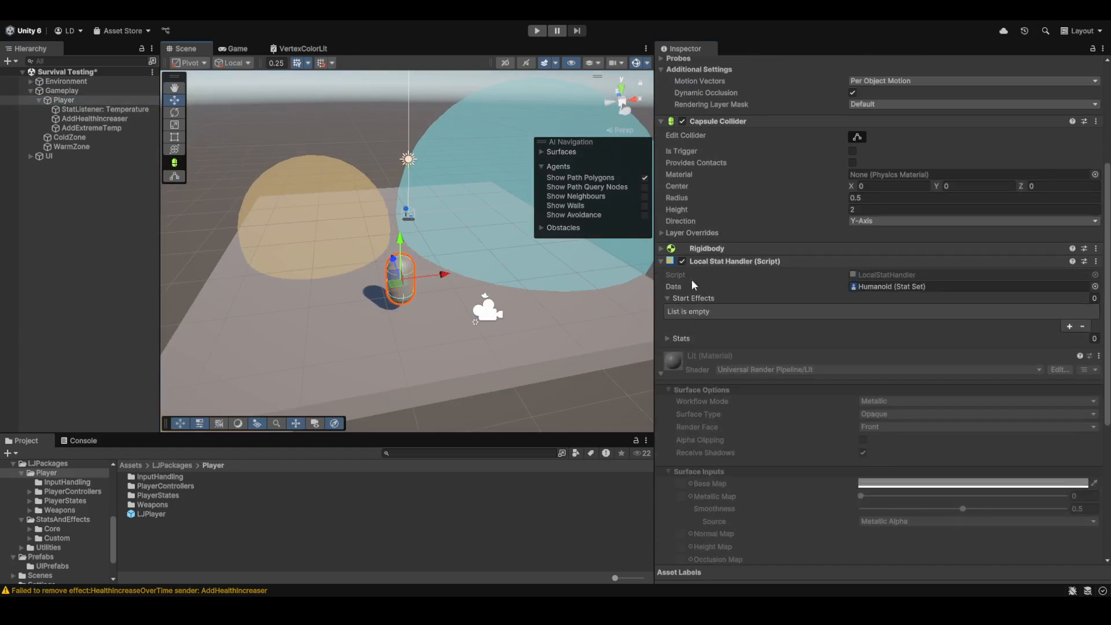
left_click(862, 283)
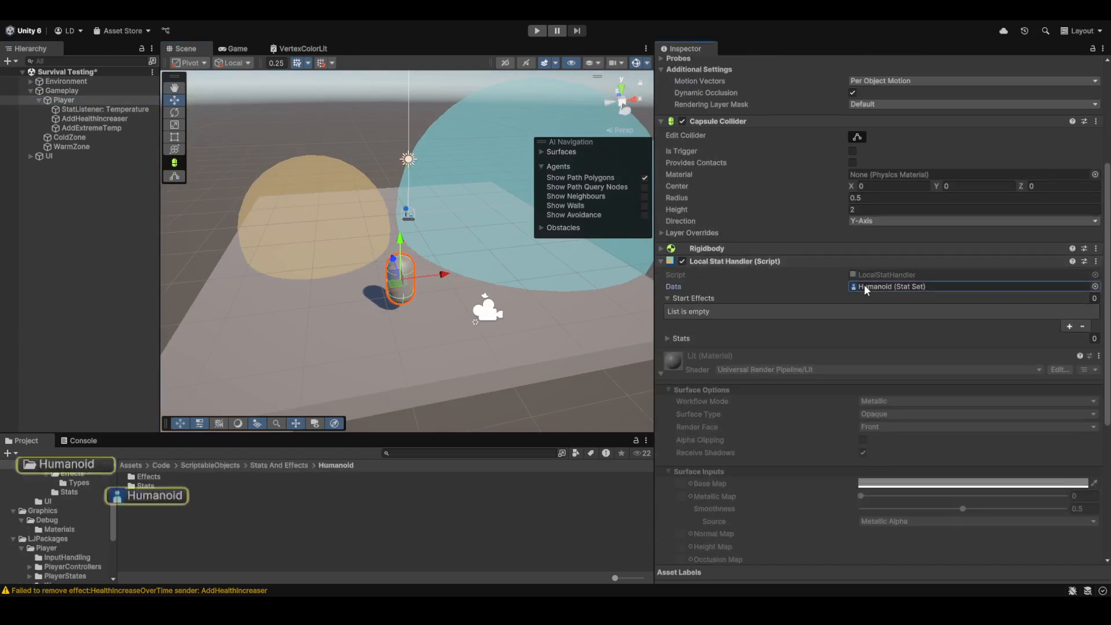
left_click(160, 496)
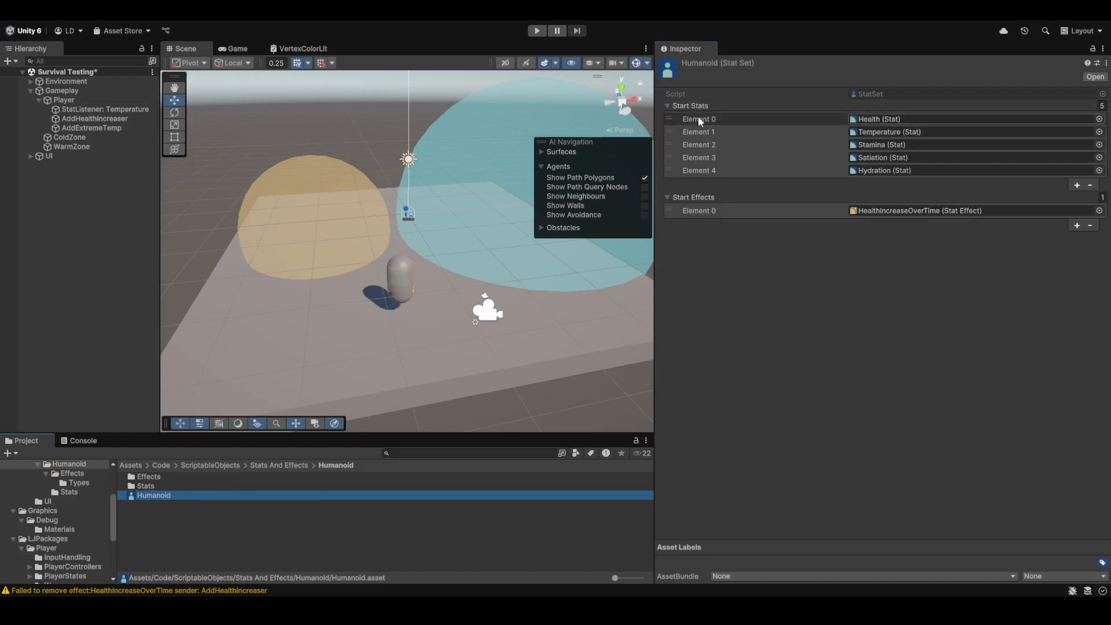
- Examine the Start Stats entries of the Humanoid stat set, from Health and Temperature through to Hydration
left_click_drag(698, 117, 705, 145)
left_click(710, 158)
left_click(711, 170)
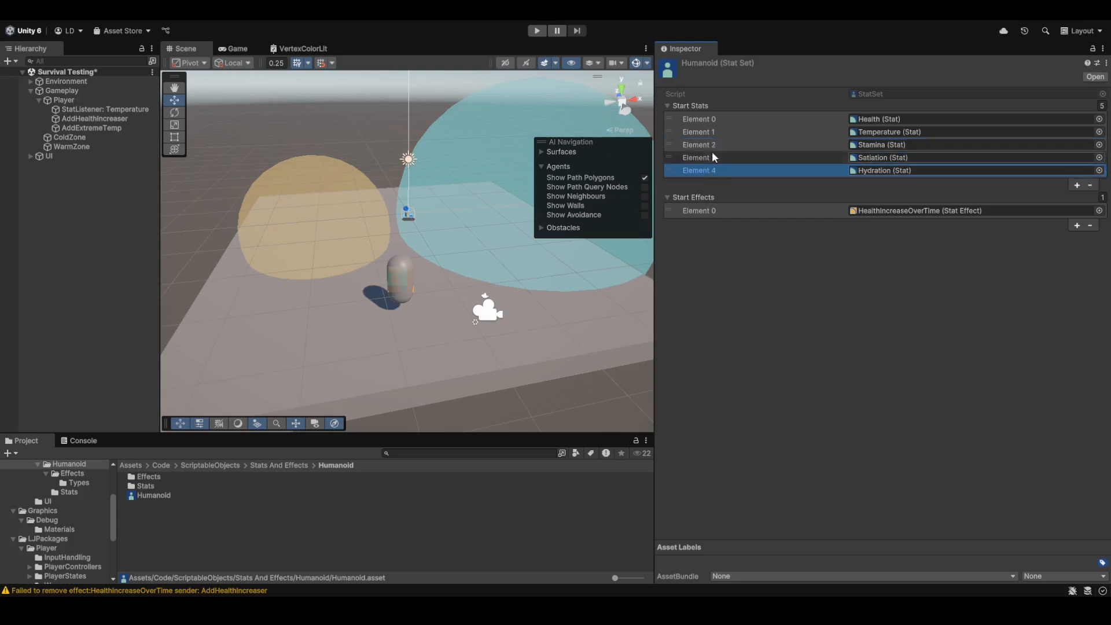
left_click(712, 147, "shift")
left_click(735, 128, "shift")
left_click(735, 127)
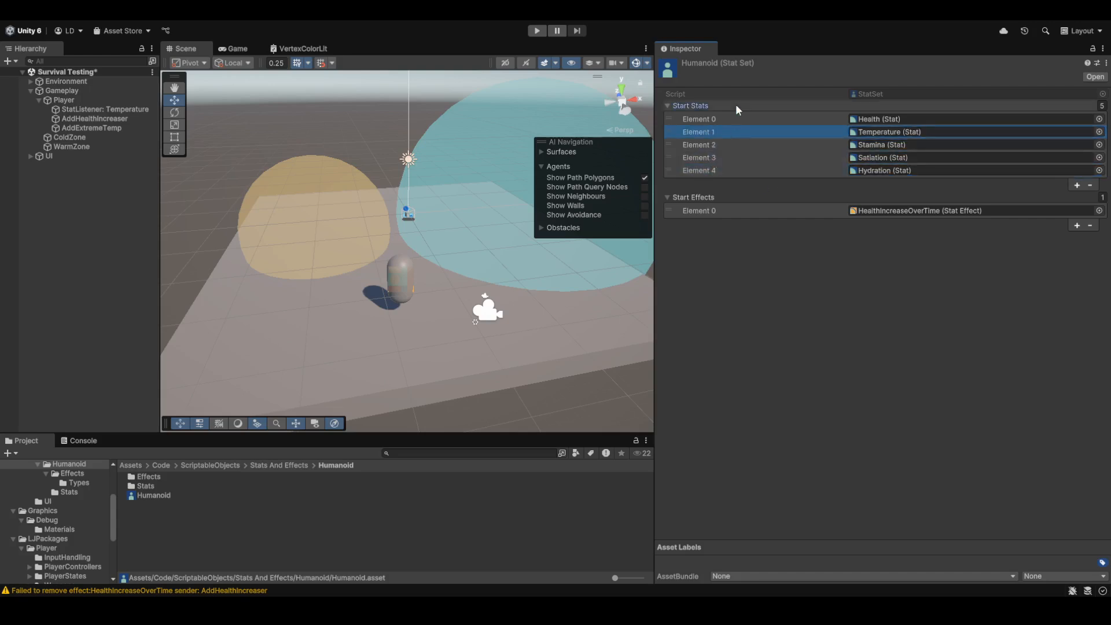
left_click(734, 104)
left_click(730, 104)
left_click(732, 114)
left_click(723, 132, "shift")
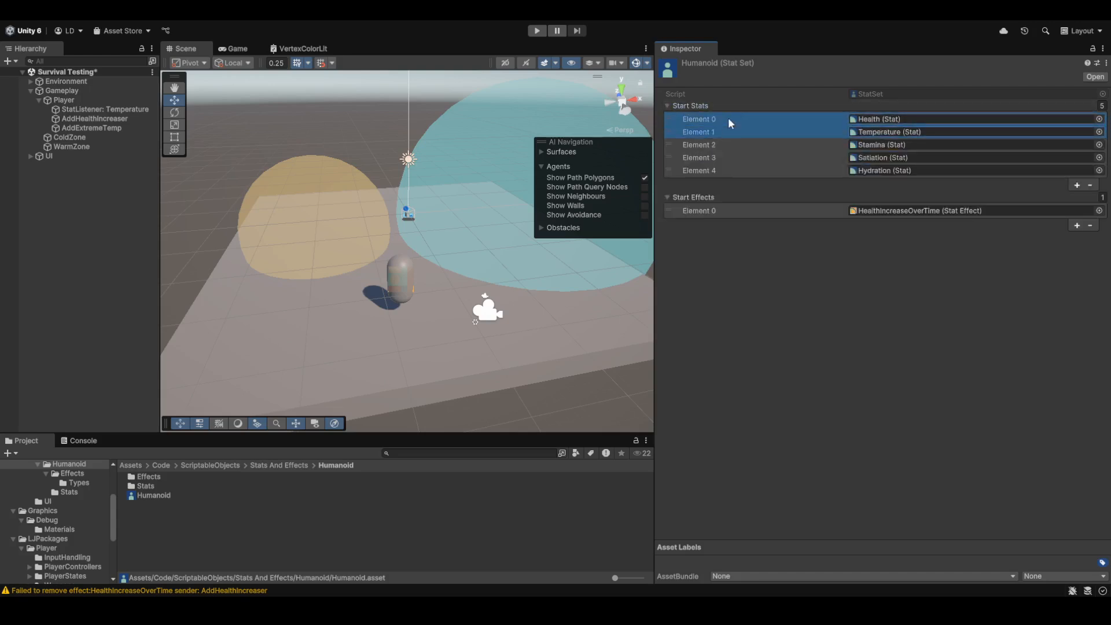
left_click(728, 117)
left_click(722, 128, "shift")
left_click(721, 122)
left_click(721, 129)
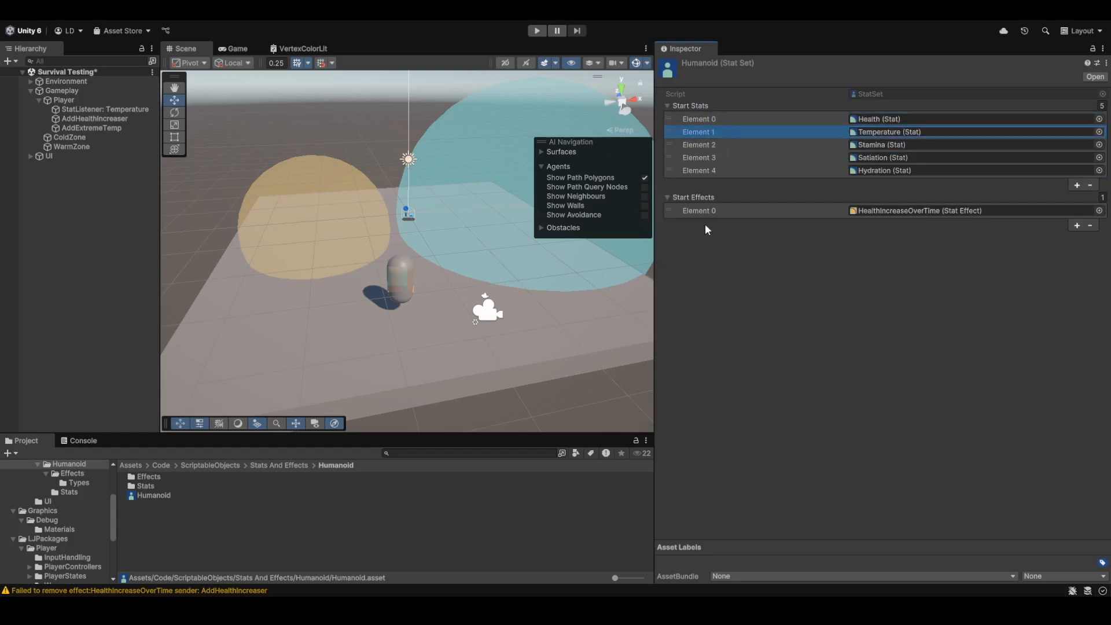
- Open the HealthIncreaseOverTime start effect and examine its immunity, additive and length settings
left_click(707, 211)
double_click(884, 209)
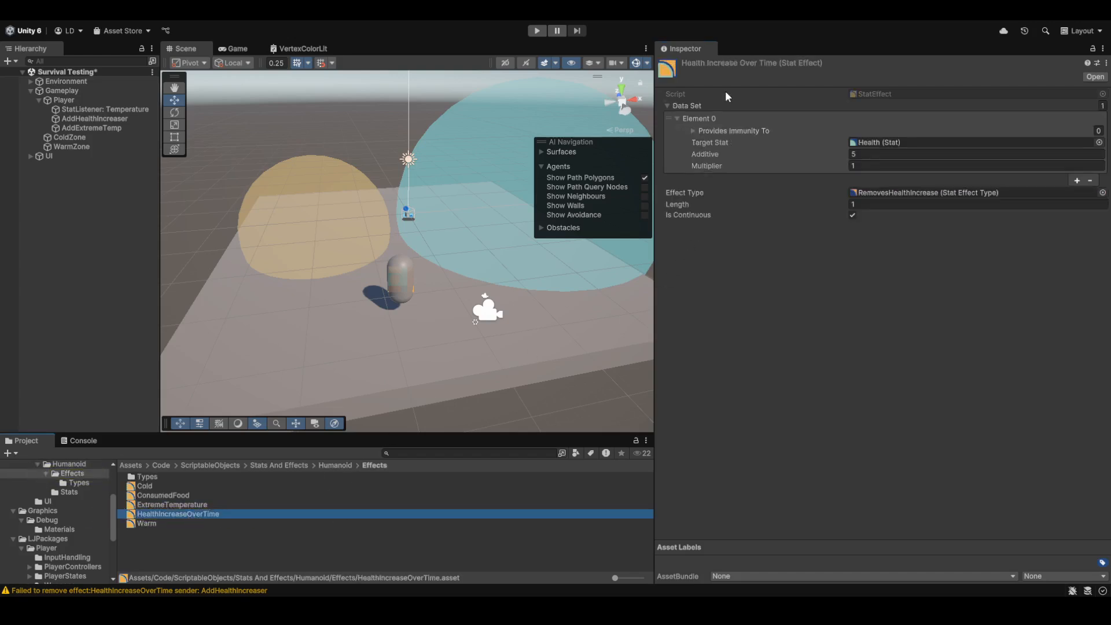
left_click(711, 127)
left_click(705, 129)
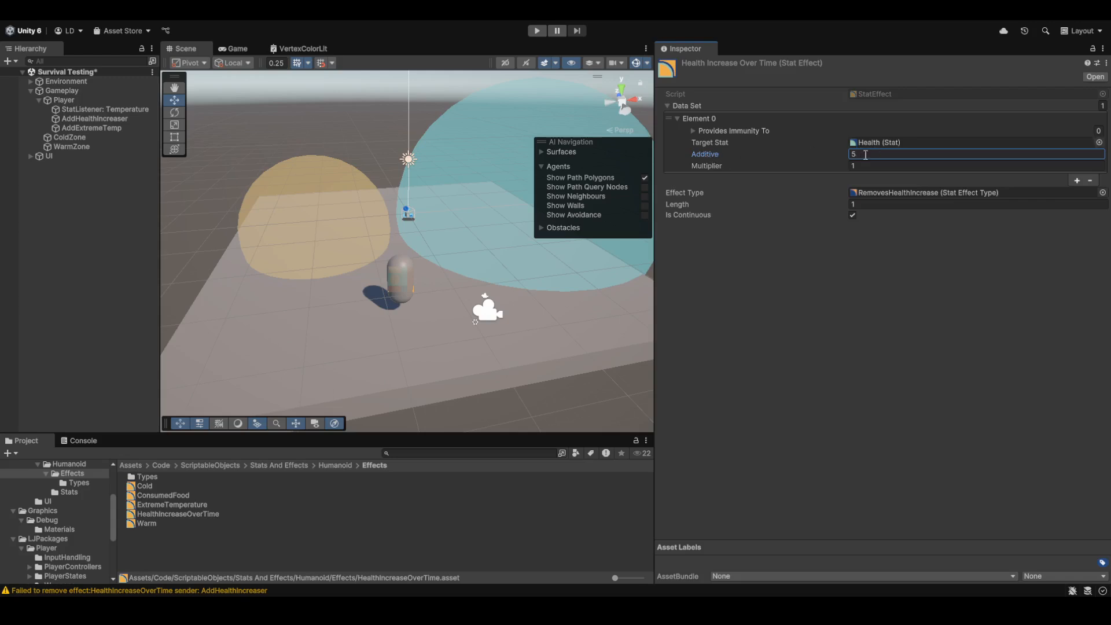
left_click(718, 210)
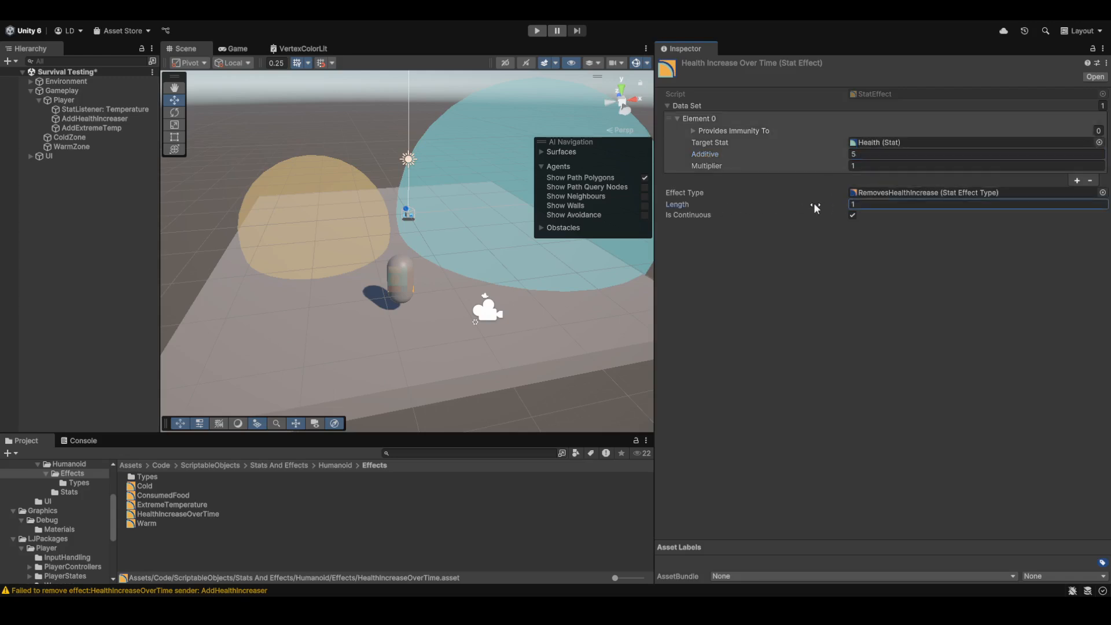
- Clear the Effect Type of the HealthIncreaseOverTime effect so that it is set to None
left_click(705, 191)
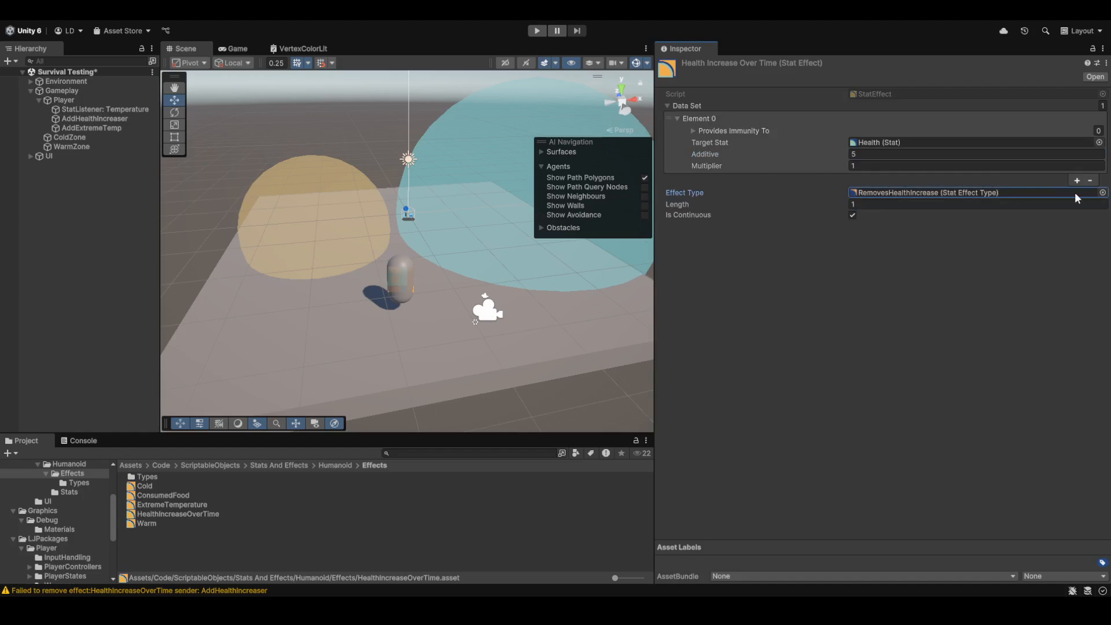
key("Delete")
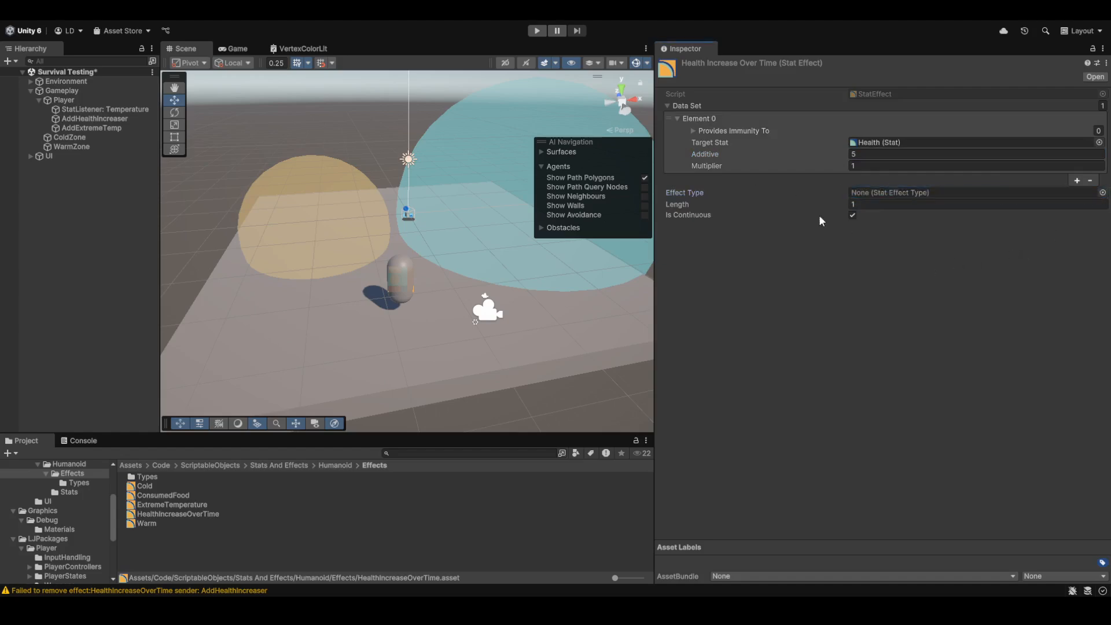
left_click(694, 215)
- Look at the ConsumedFood effect's settings and display those of the ExtremeTemperature effect
left_click(156, 493)
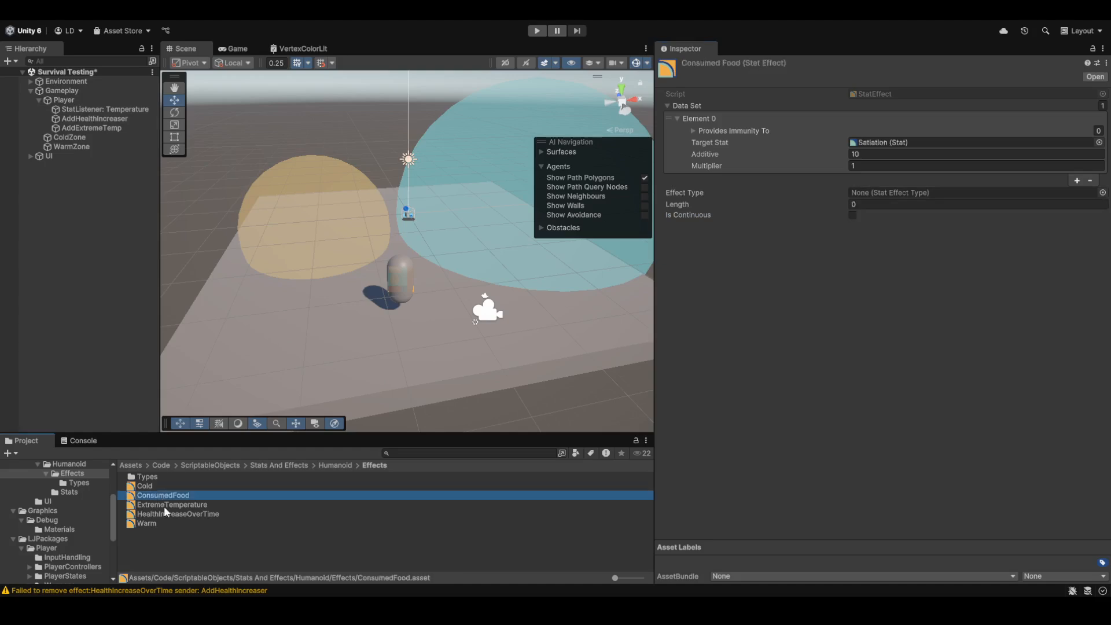
left_click(164, 506)
left_click(167, 510)
left_click(172, 503)
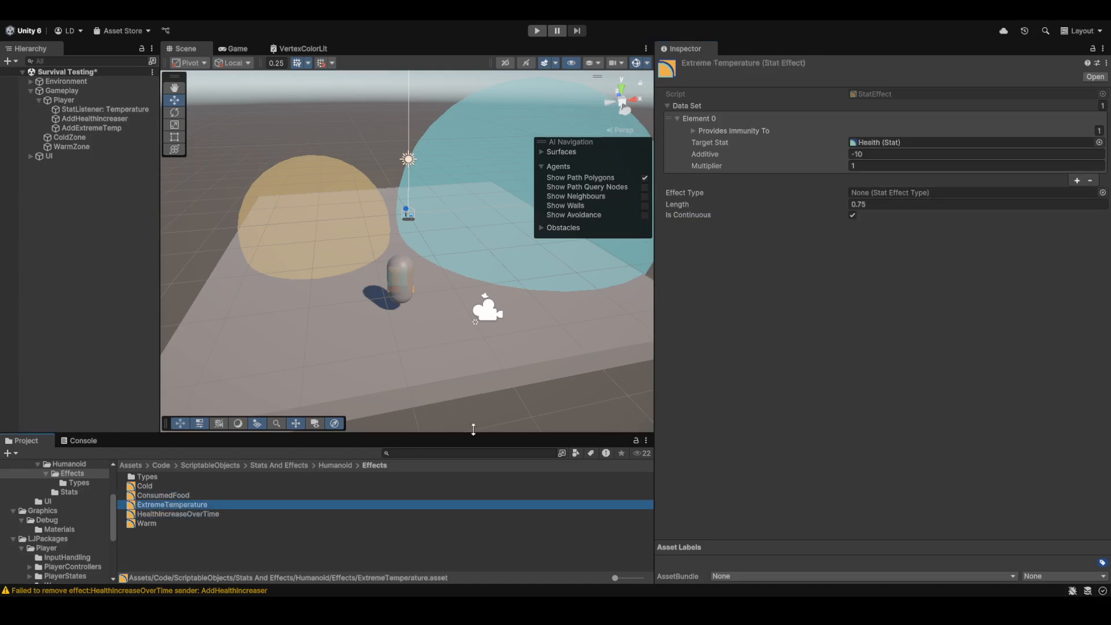
left_click(728, 380)
left_click(172, 503)
left_click(172, 504)
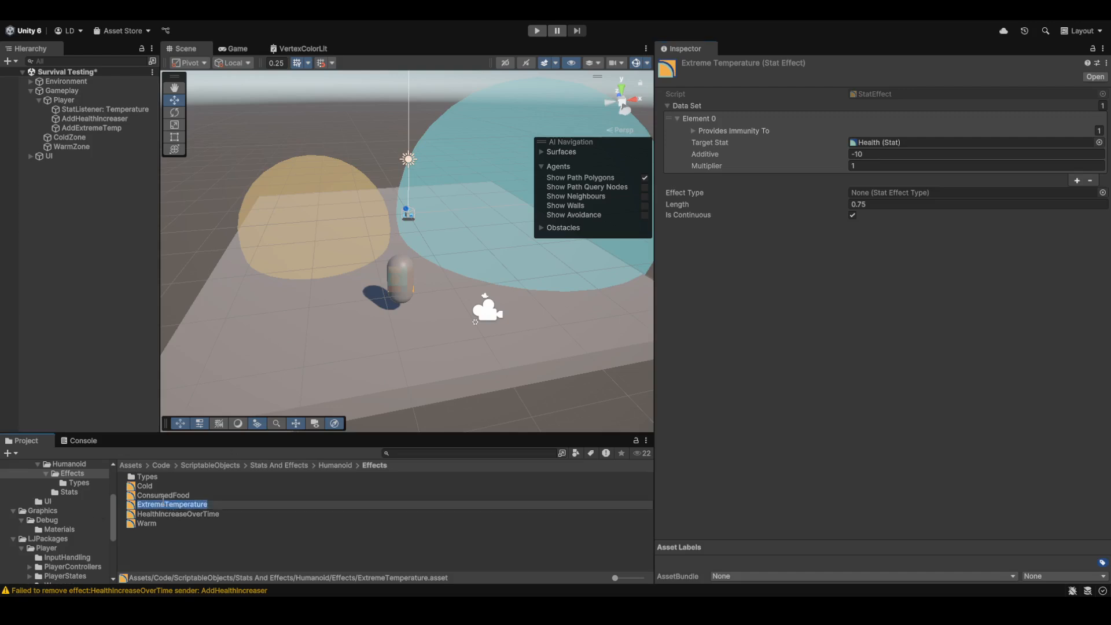
left_click(238, 498)
left_click(226, 508)
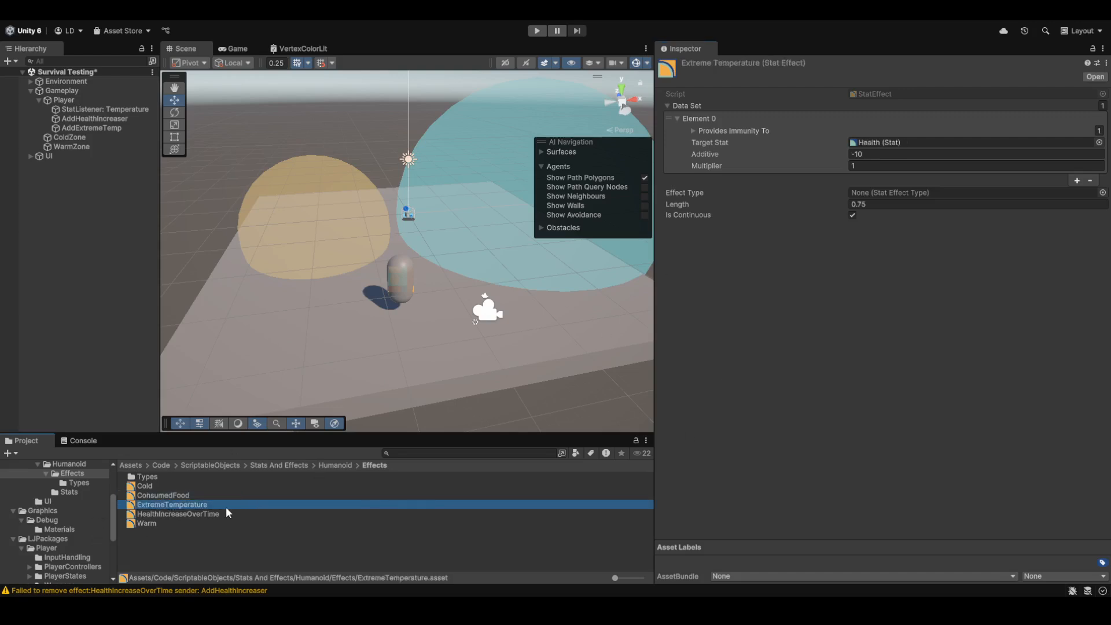
- Expand the ExtremeTemperature effect's Provides Immunity To list and examine its immunity, additive, multiplier, length and continuous settings
left_click(692, 131)
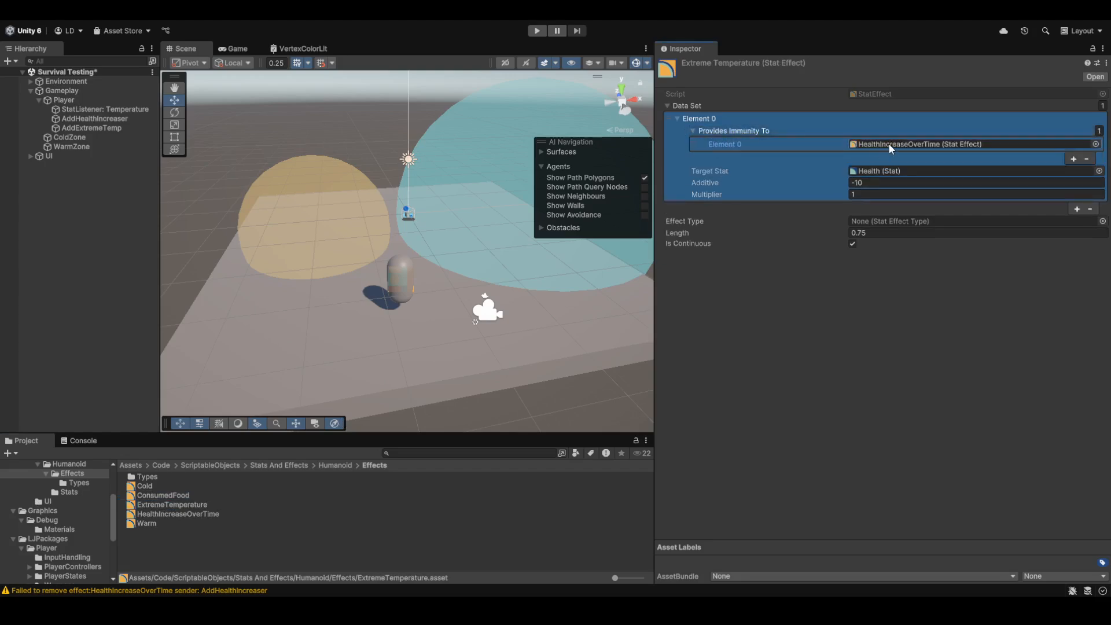
left_click(717, 129)
left_click(717, 129)
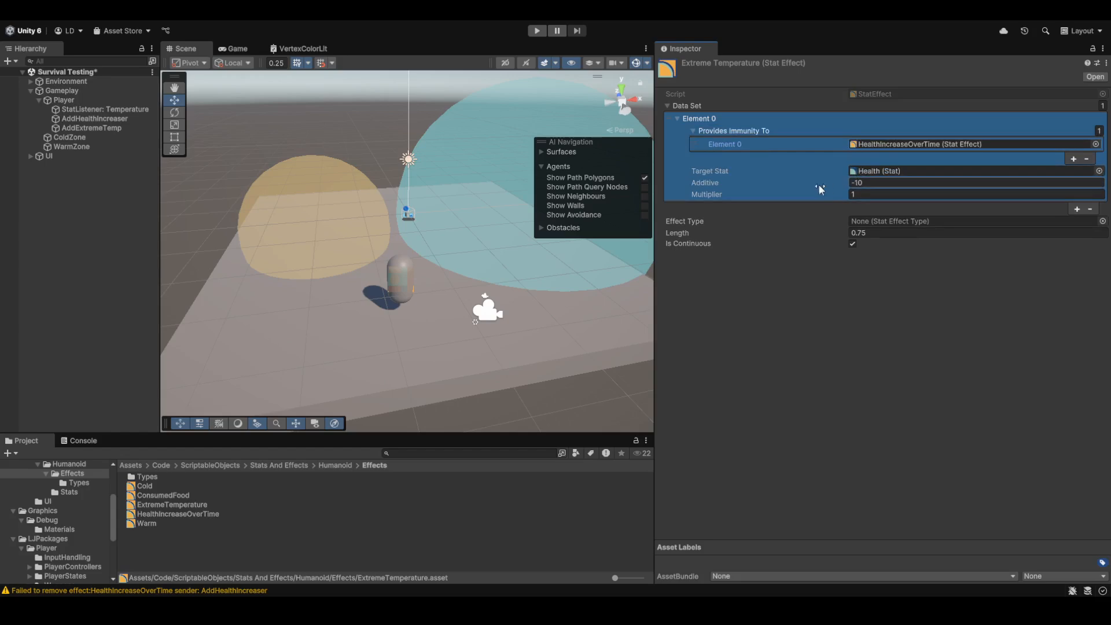
left_click(869, 183)
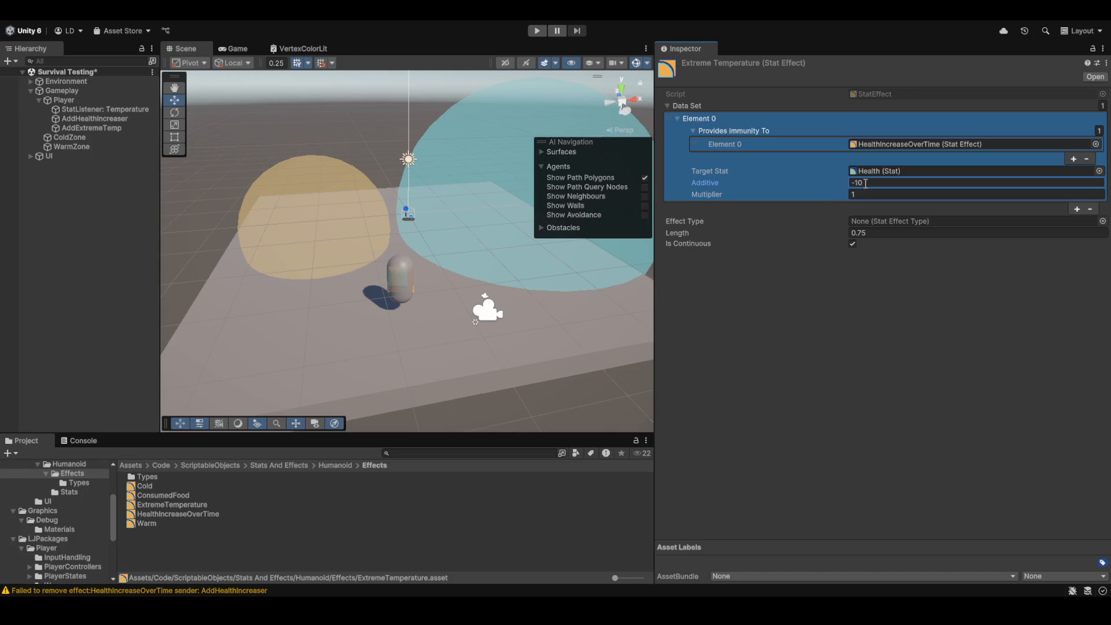
left_click(692, 228)
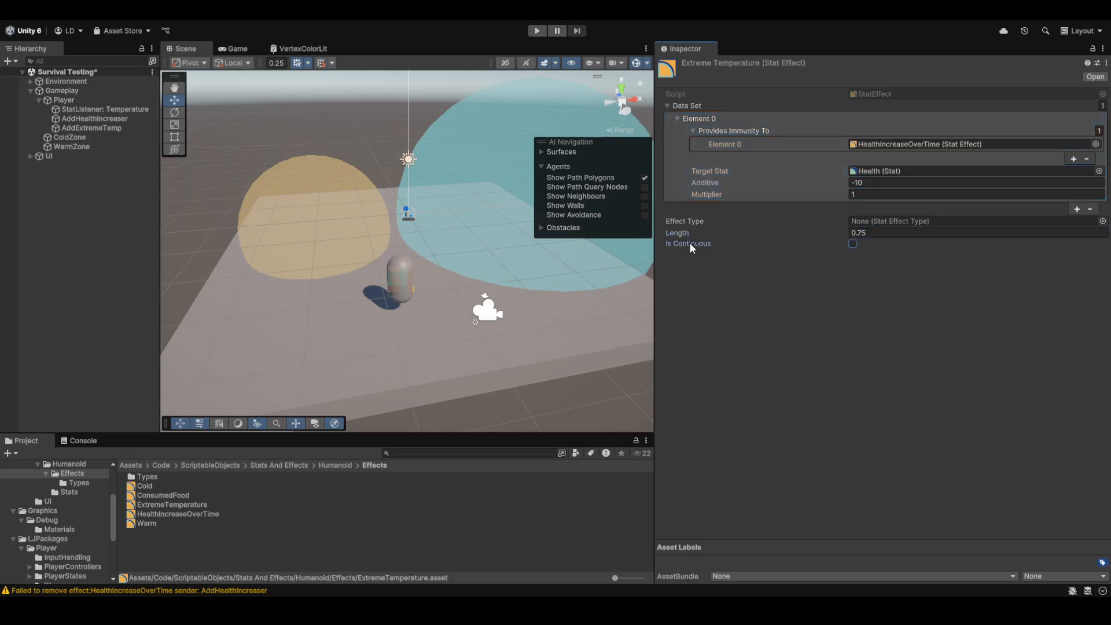
left_click(743, 196)
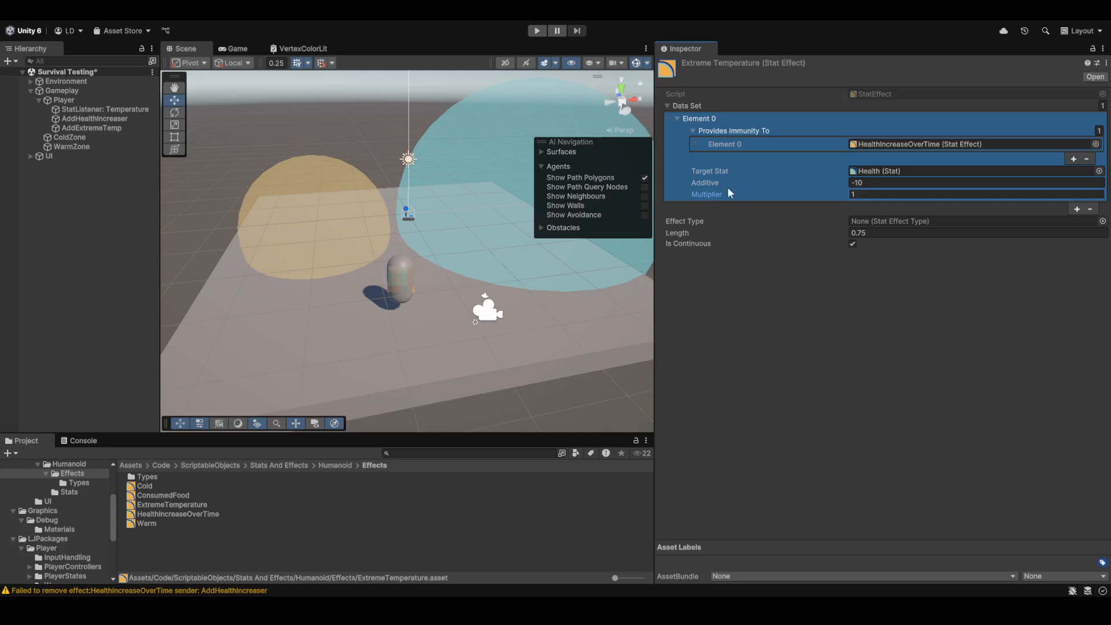
- Compare the immunity lists and target stat settings of the Cold and Warm effects
left_click(148, 486)
left_click(786, 163)
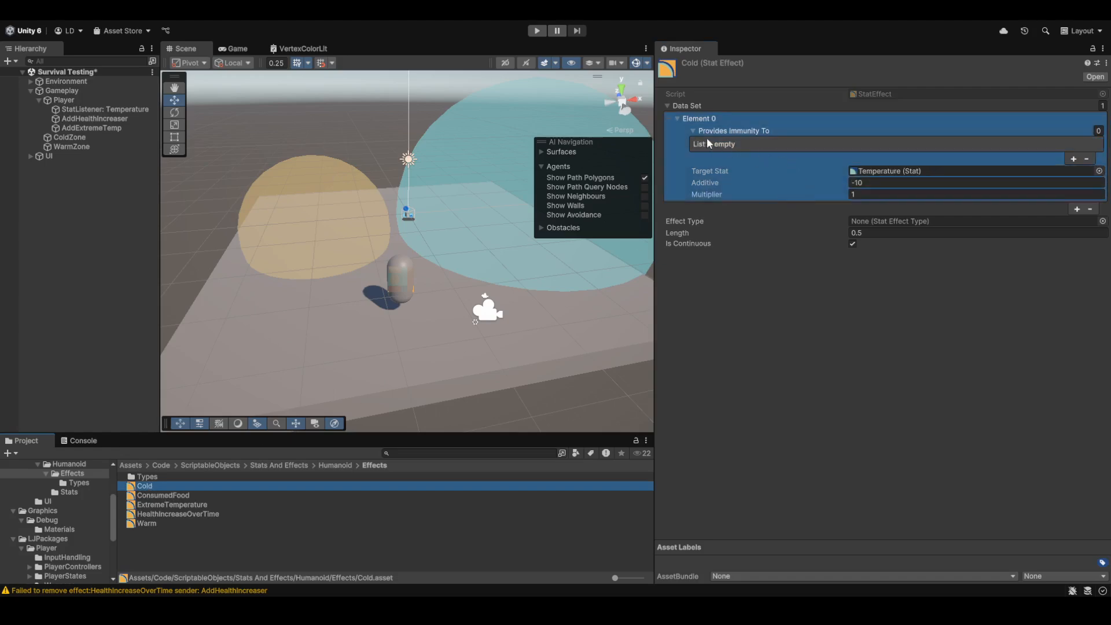
left_click(808, 170)
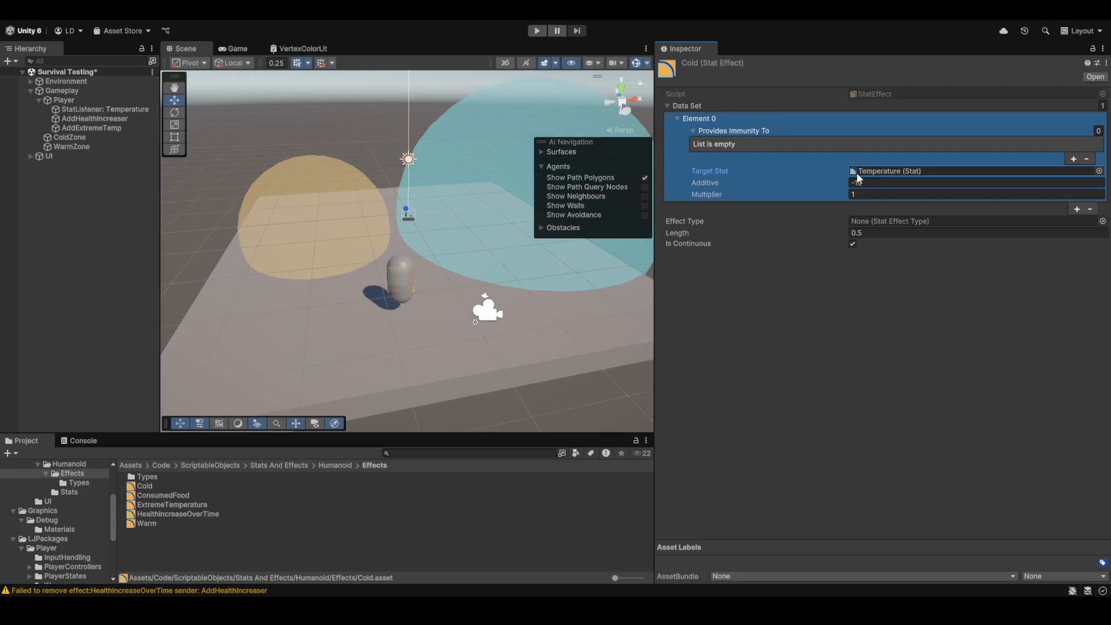
left_click(68, 484)
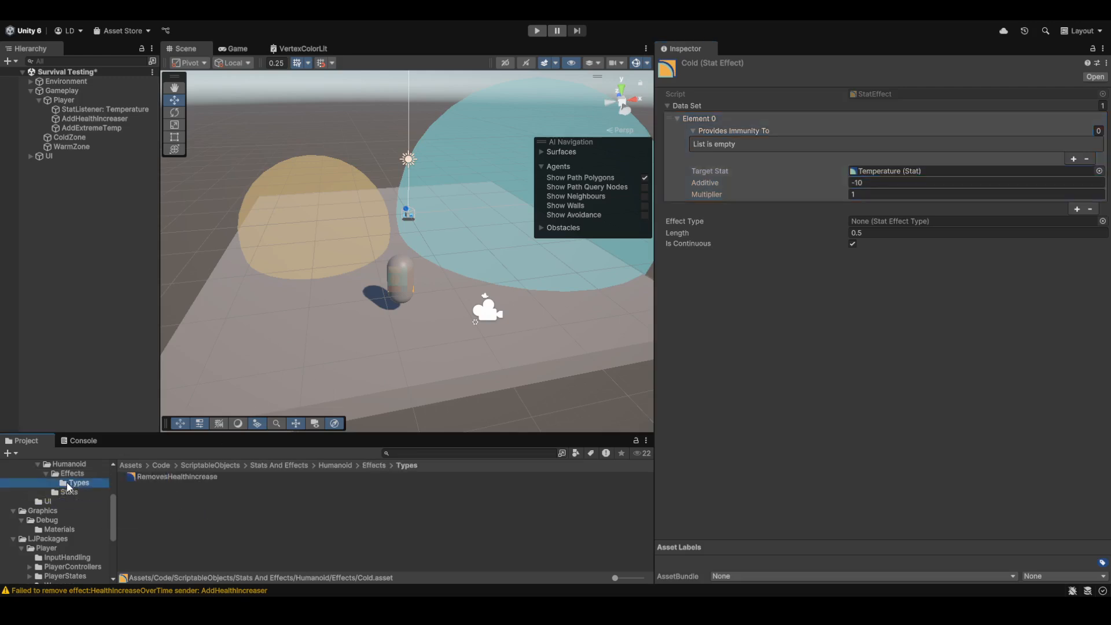
left_click(72, 474)
left_click(146, 523)
left_click(811, 169)
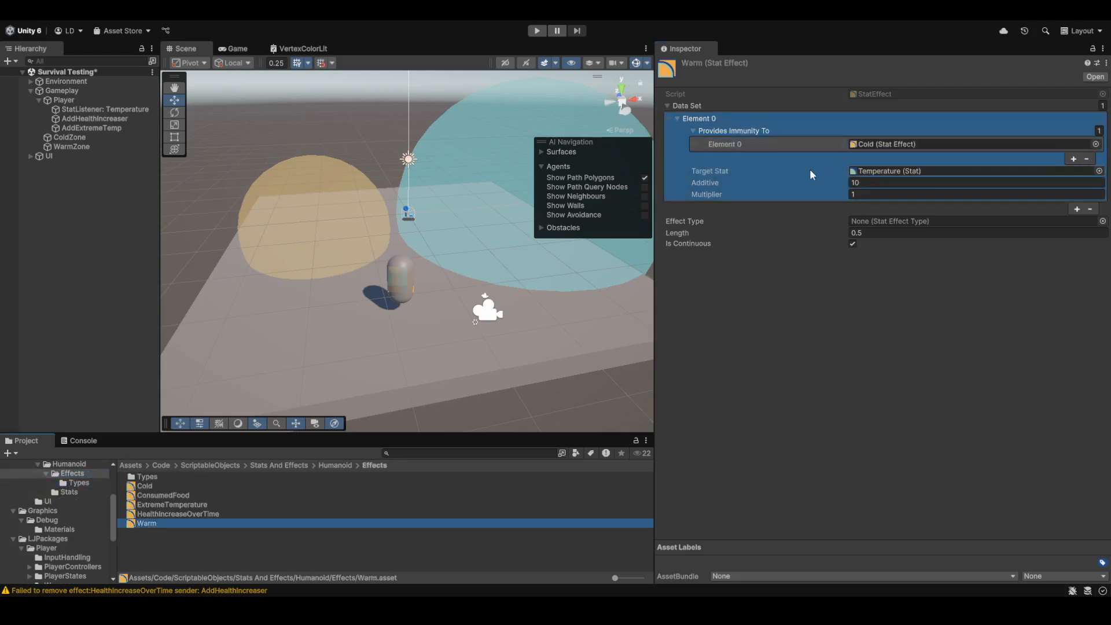
- Review the Warm effect's immunity to Cold, check Cold's own immunity list, and examine Warm's Additive and Length settings
left_click(770, 144)
left_click(733, 183)
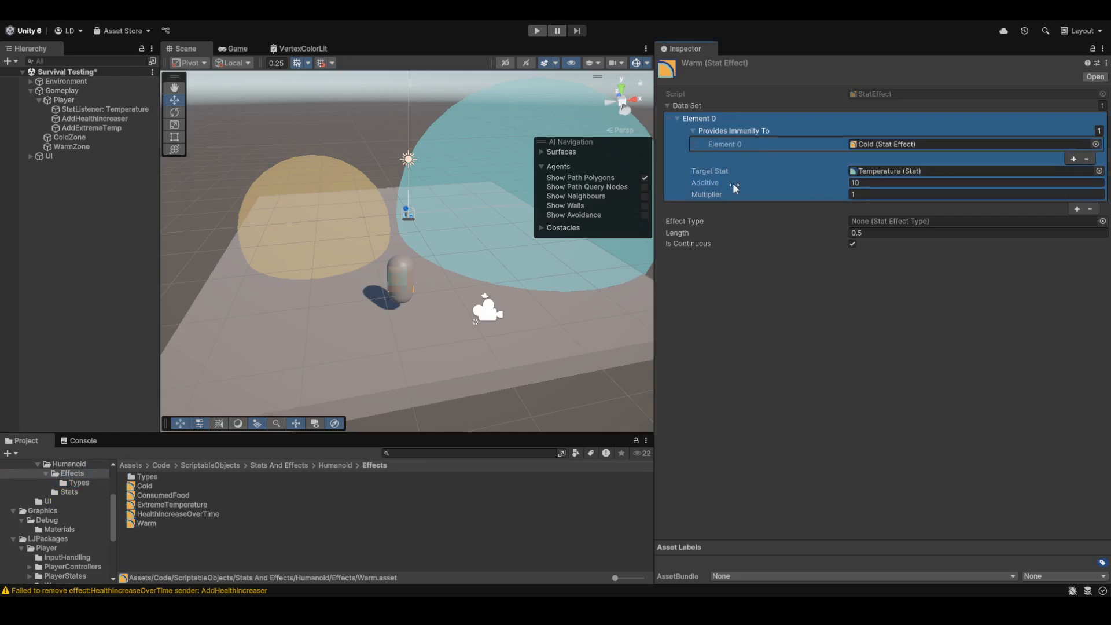
left_click(719, 144)
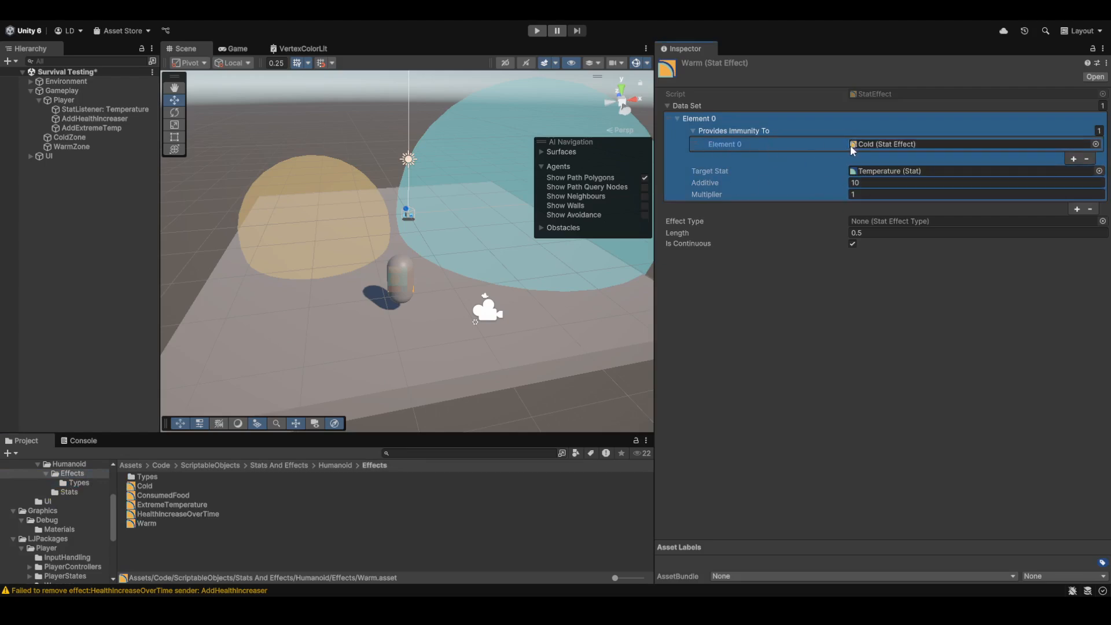
left_click(146, 486)
left_click(819, 141)
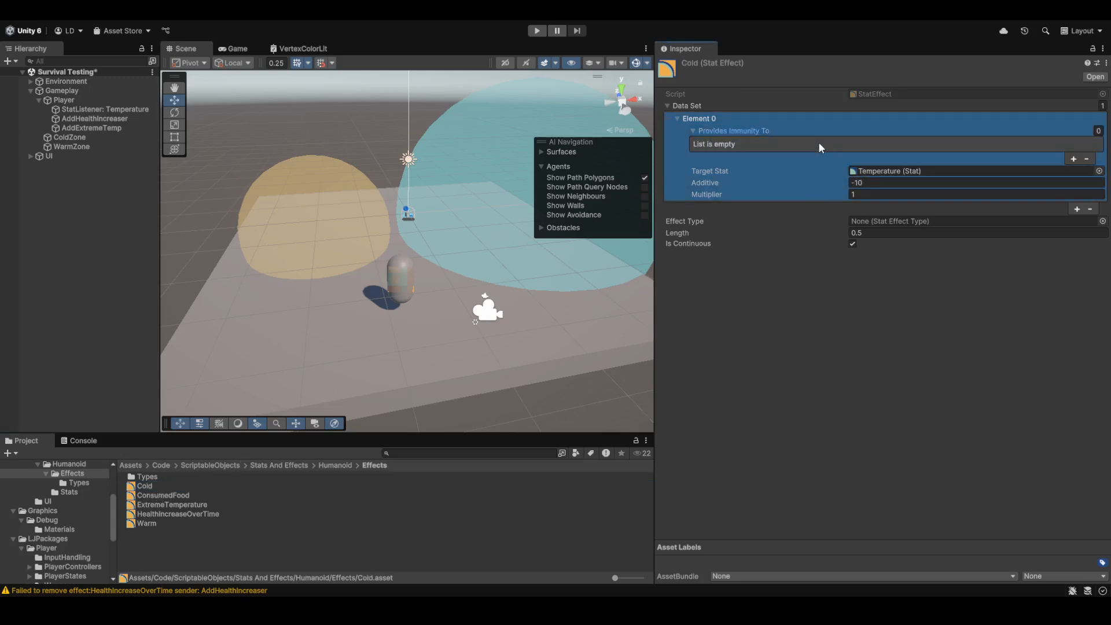
left_click(804, 131)
left_click(153, 525)
left_click(796, 137)
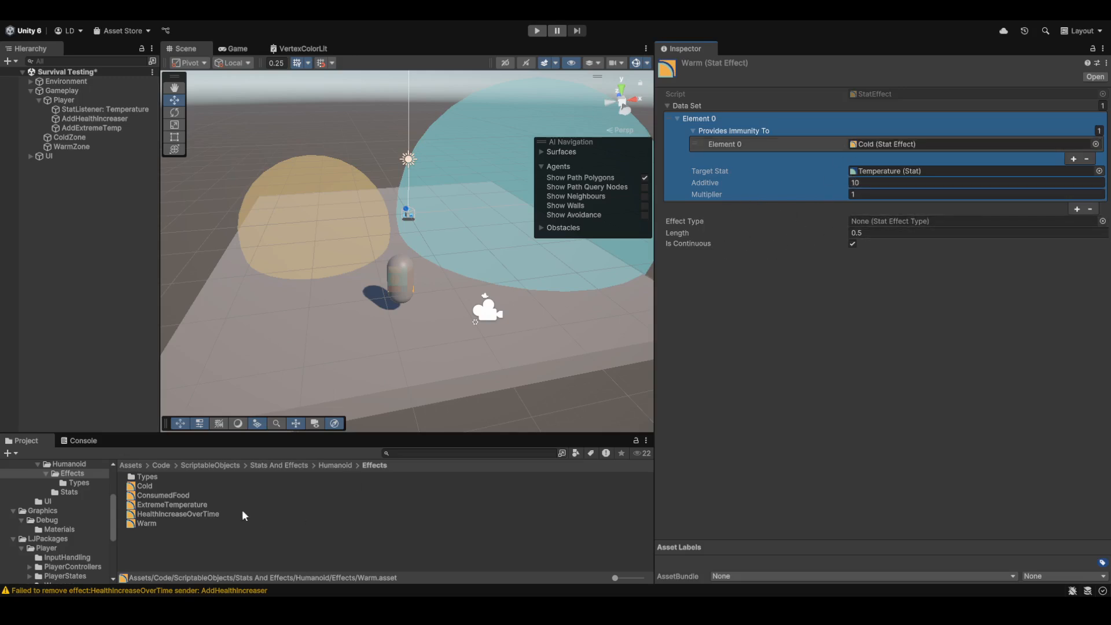
left_click(146, 488)
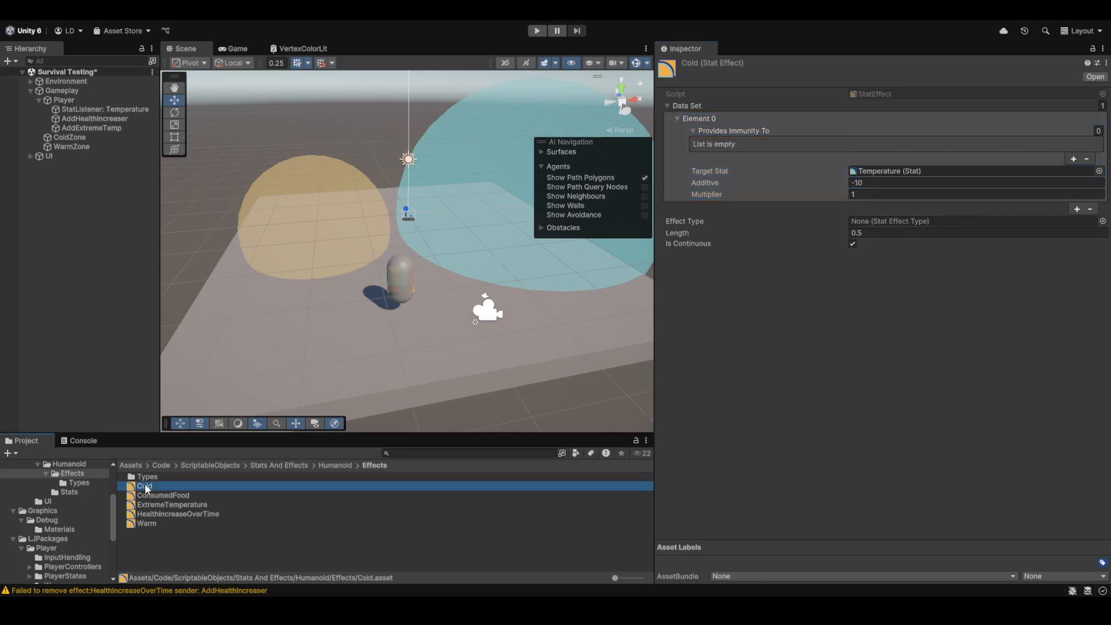
left_click(170, 523)
left_click(718, 181)
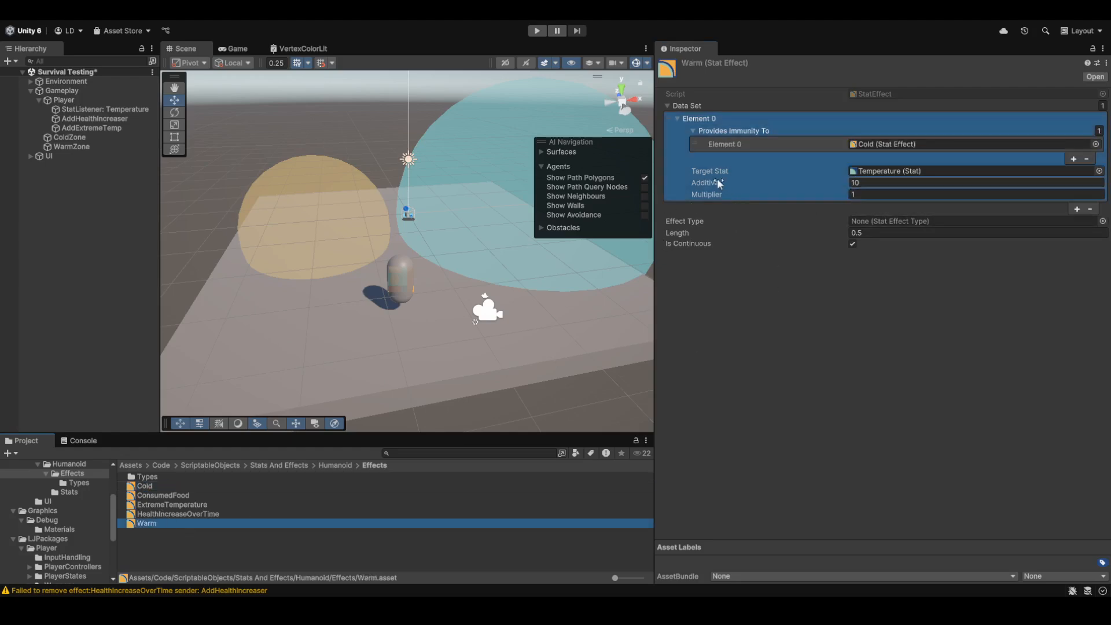
left_click(686, 235)
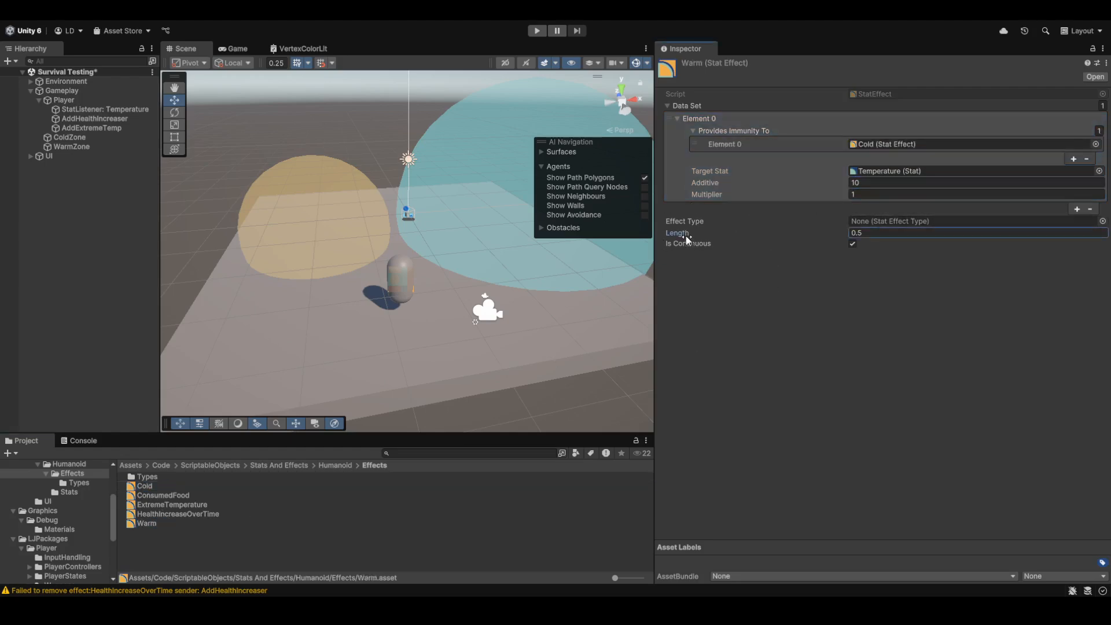
- Select the Player object and inspect the Start Effects list of its Local Stat Handler
left_click(103, 99)
right_click_drag(399, 204, 448, 162)
key("s")
scroll(421, 188, "up", 2)
key("w")
left_click(683, 488)
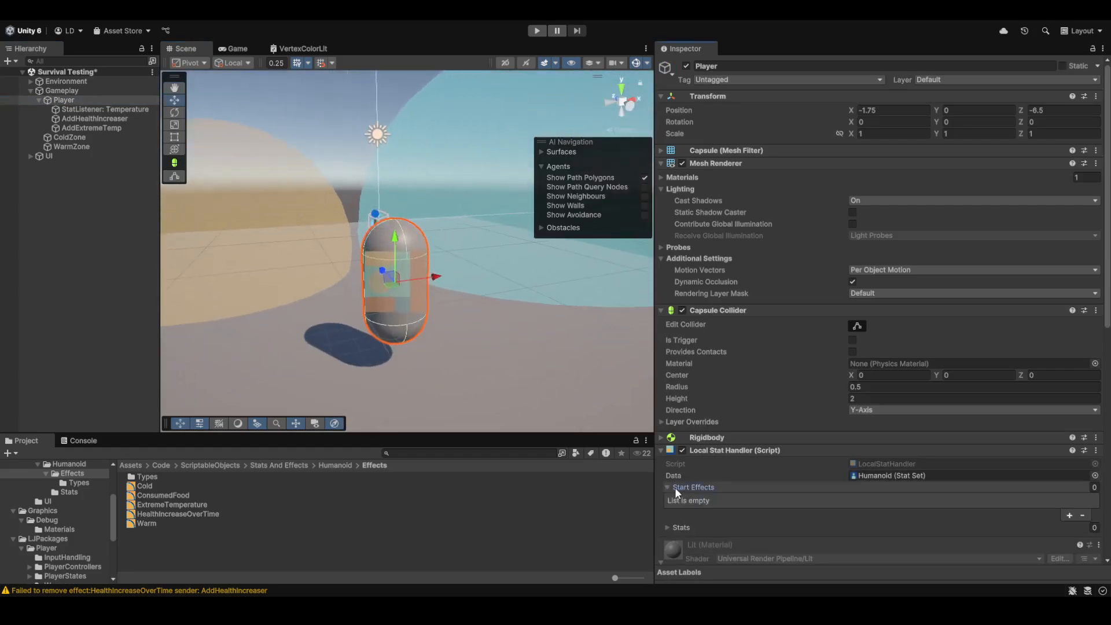
- Examine the Stat Change Listener on StatListener: Temperature and locate its Target Stat asset in the project
left_click(120, 109)
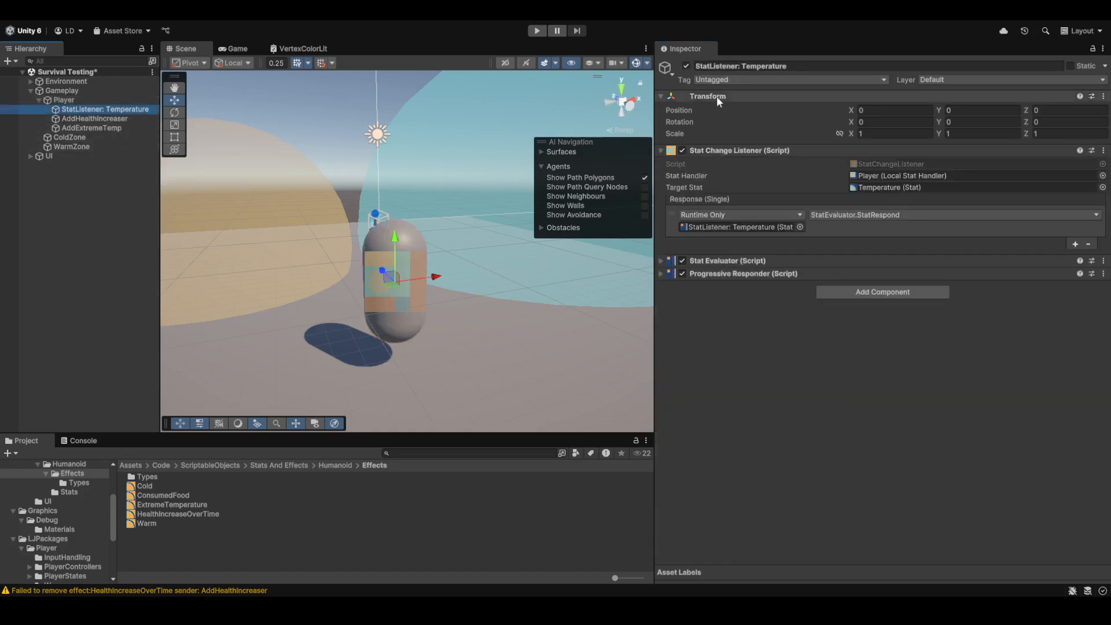
left_click(727, 149)
left_click(723, 151)
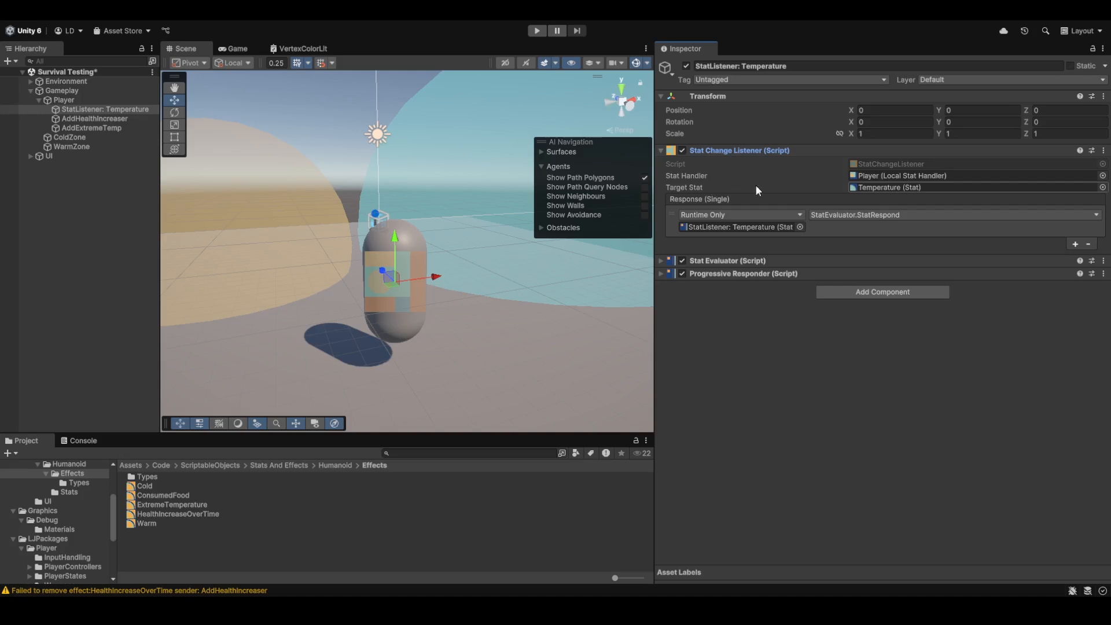
left_click(880, 188)
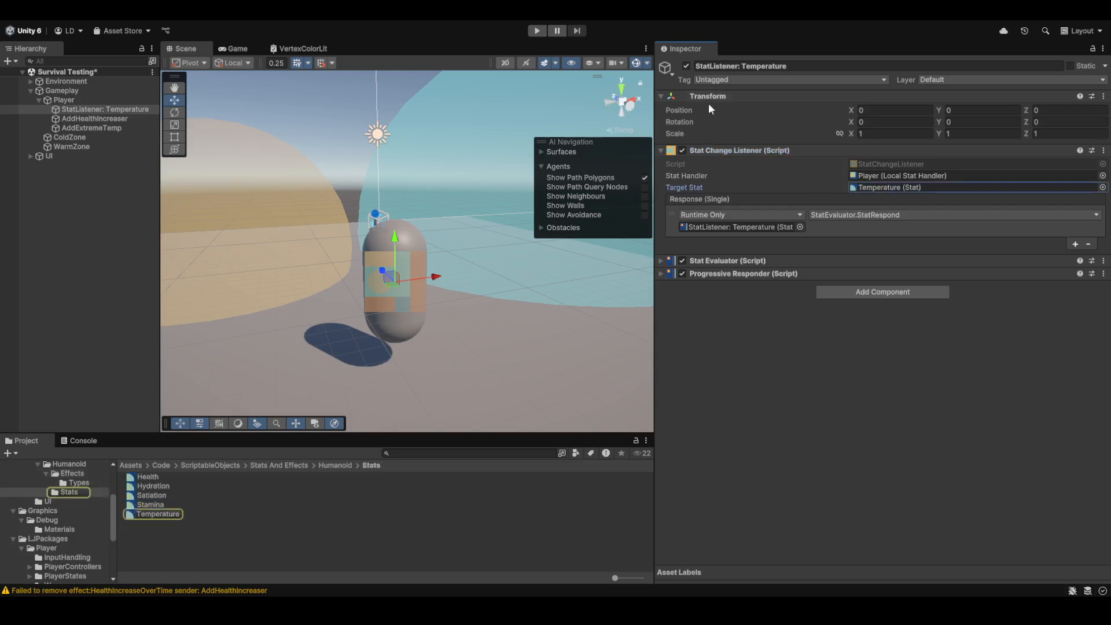
left_click(100, 109)
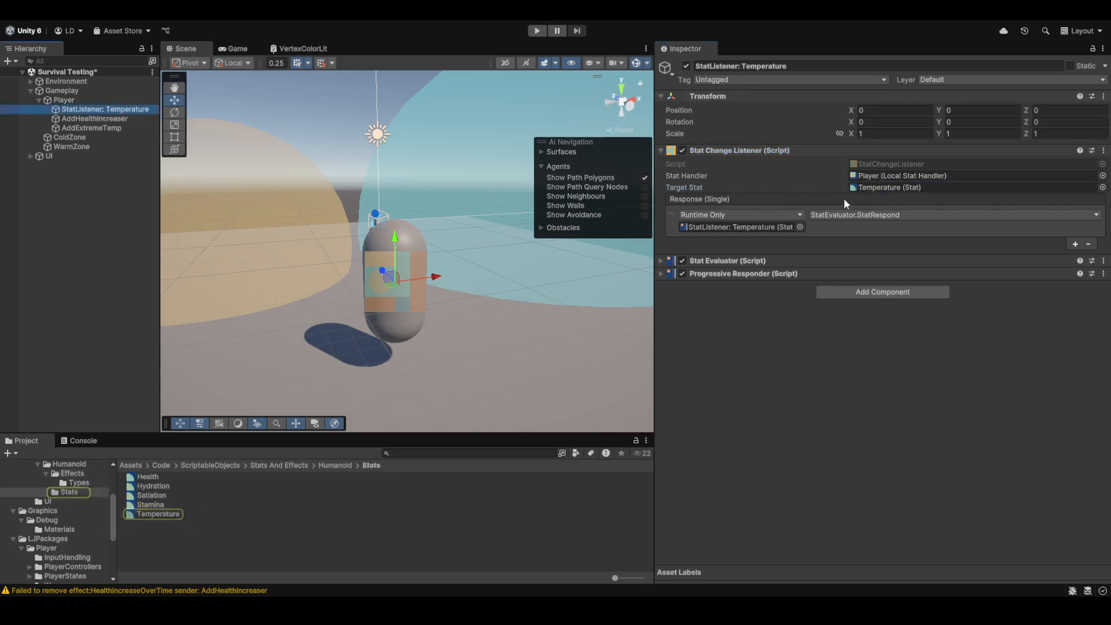
left_click(904, 187)
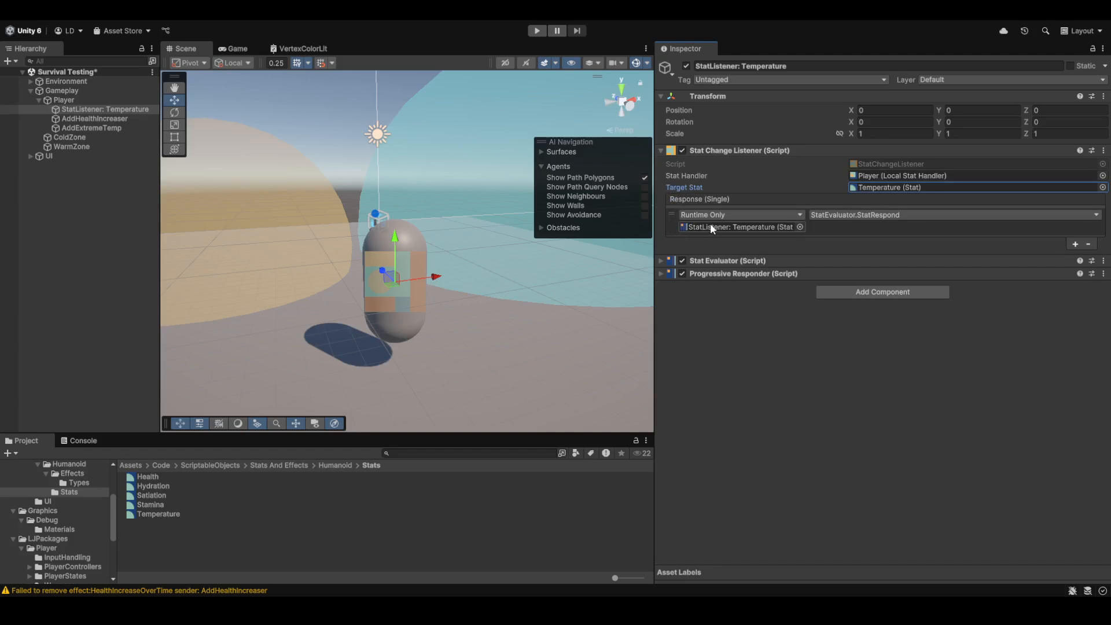
- Expand the Stat Evaluator and Progressive Responder components of StatListener: Temperature and review the evaluator's curve response
left_click(717, 261)
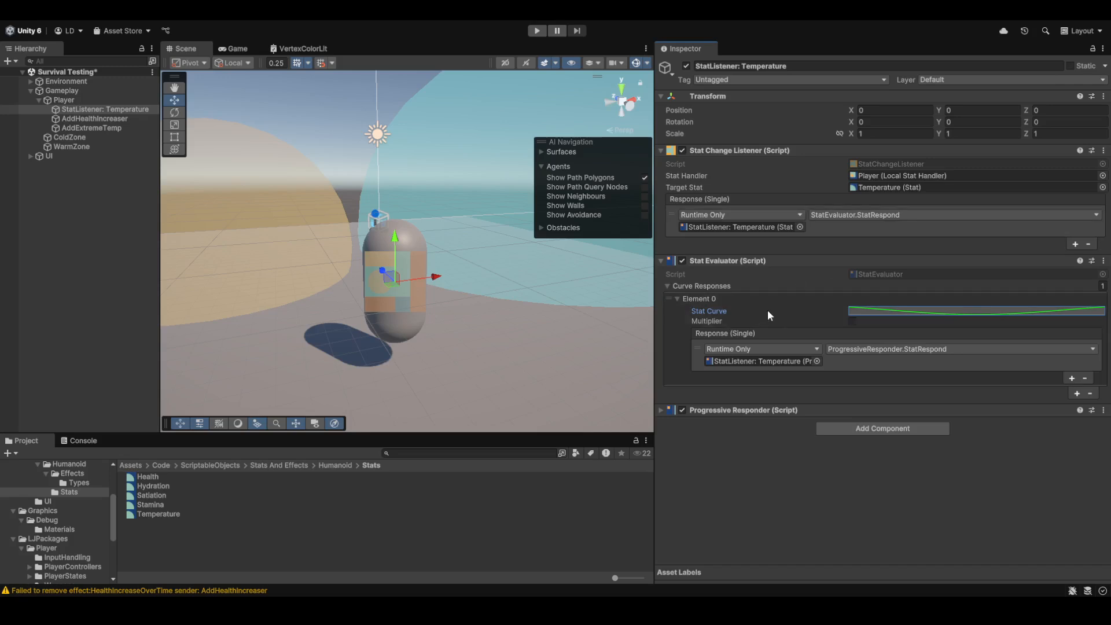
left_click(695, 354)
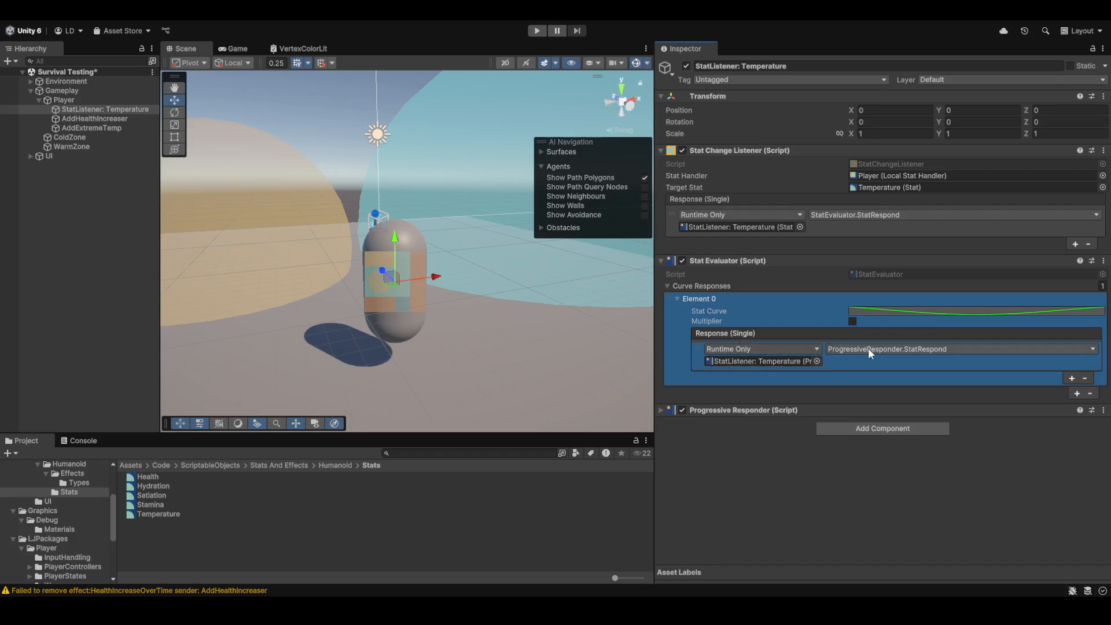
left_click(758, 410)
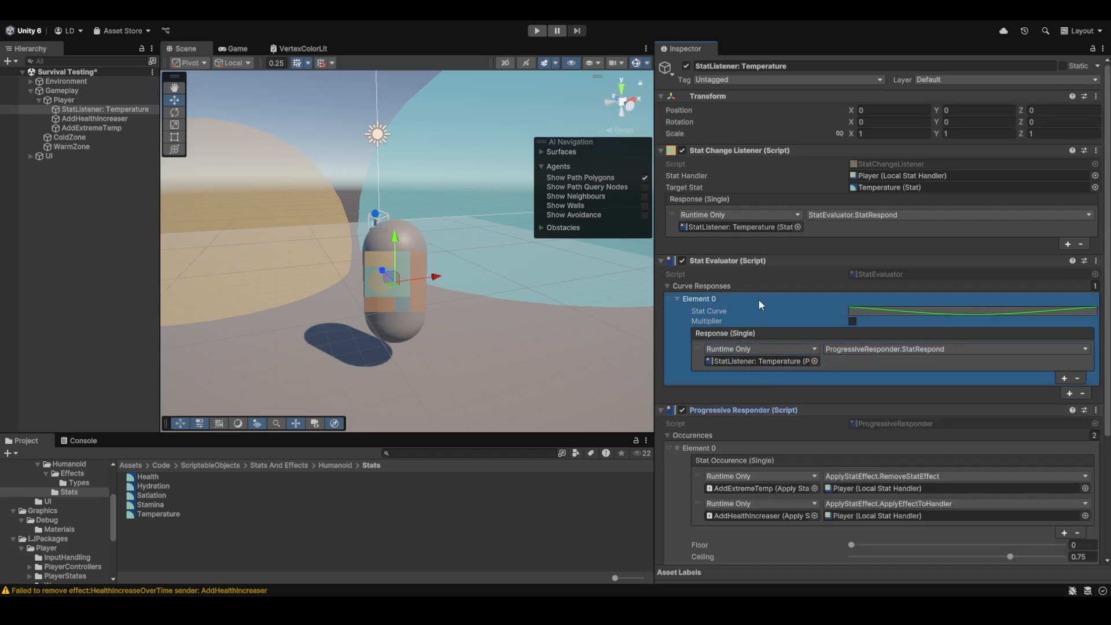
scroll(757, 289, "down", 5)
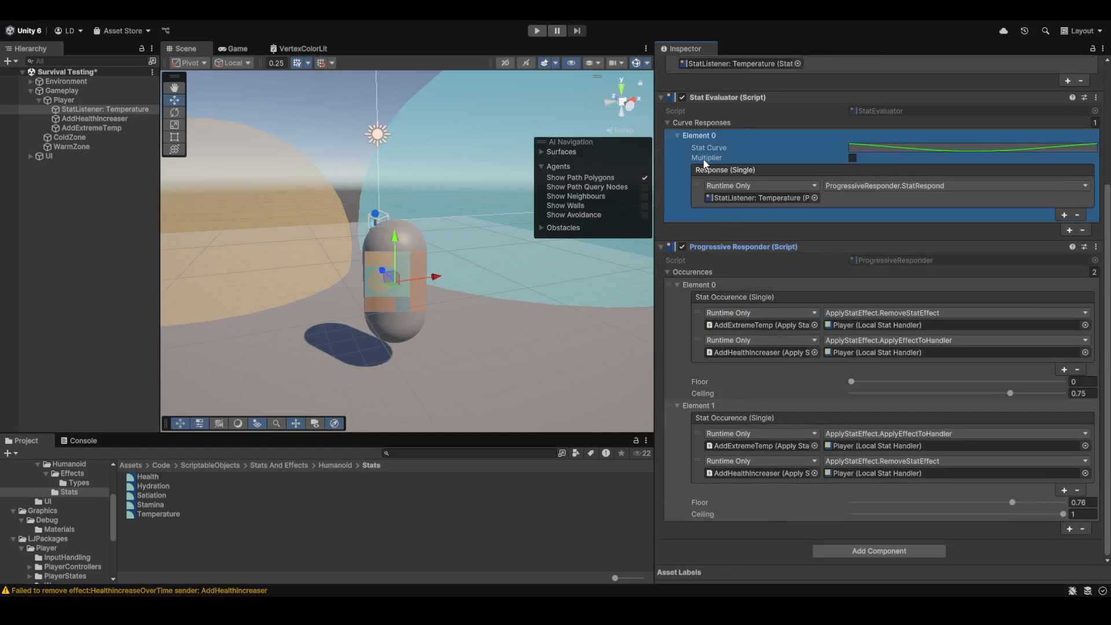
left_click(698, 255)
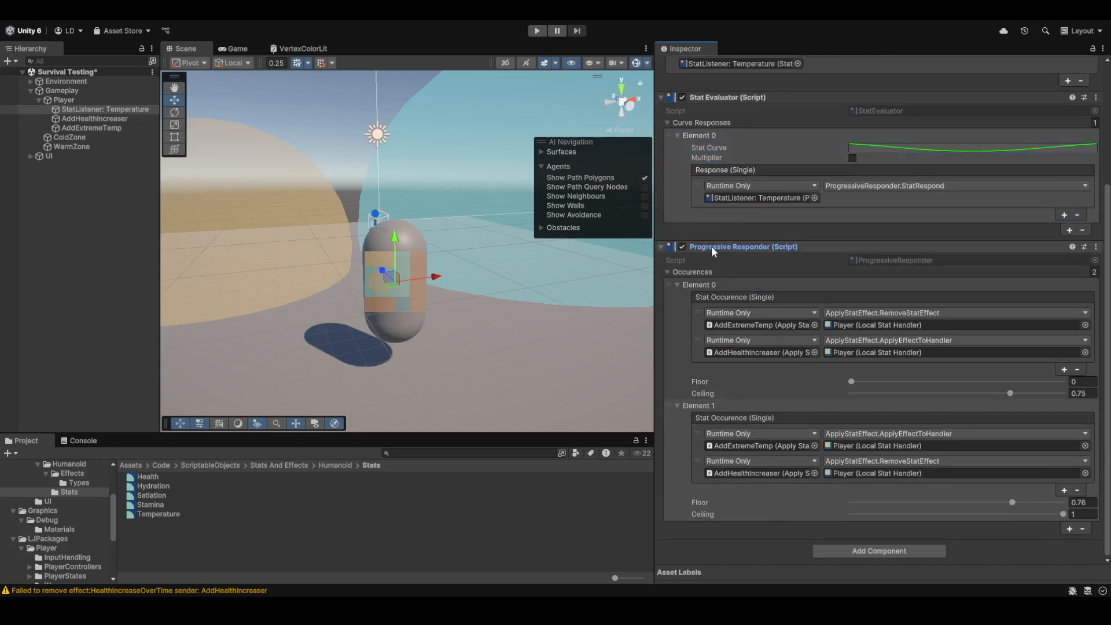
- Examine the stat effect calls and the Floor and Ceiling ranges of the Progressive Responder's two occurrences
left_click(690, 296)
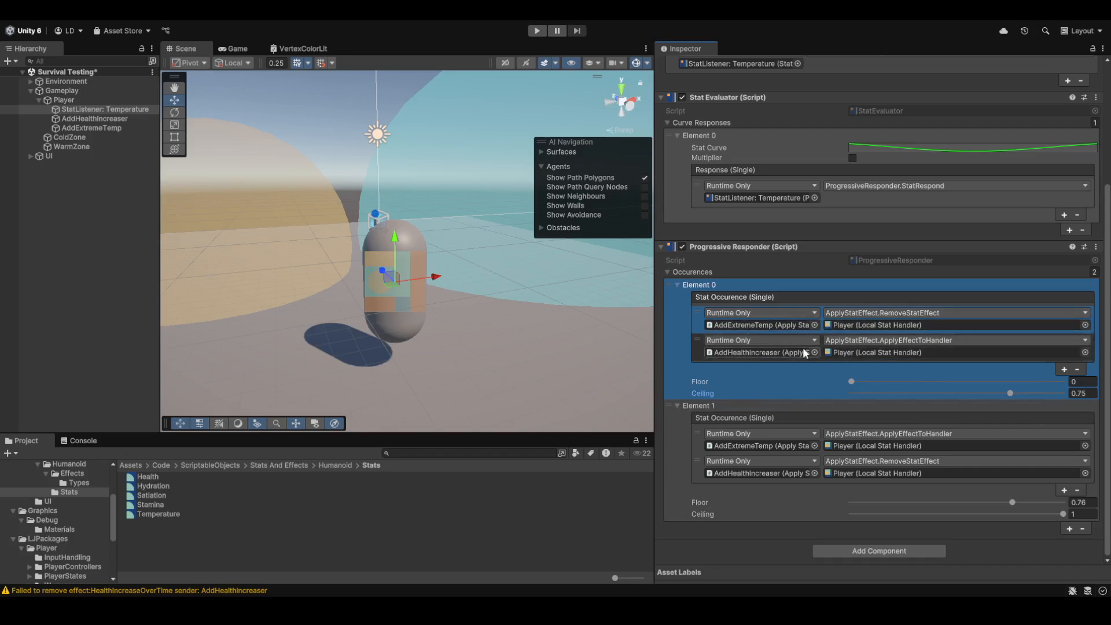
left_click(1085, 394)
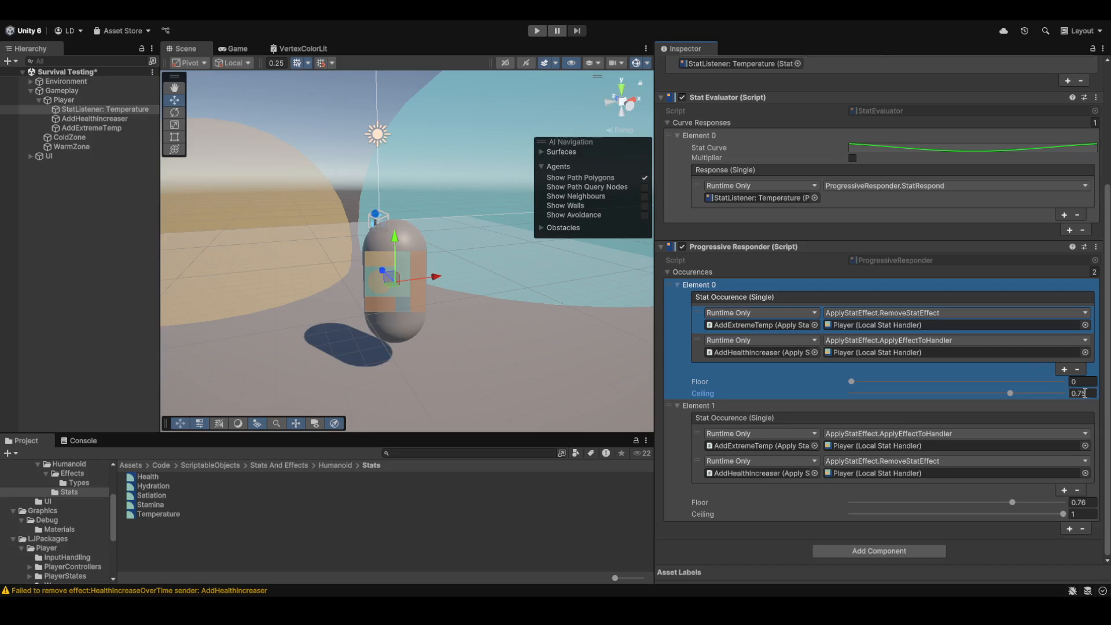
scroll(897, 283, "up", 3)
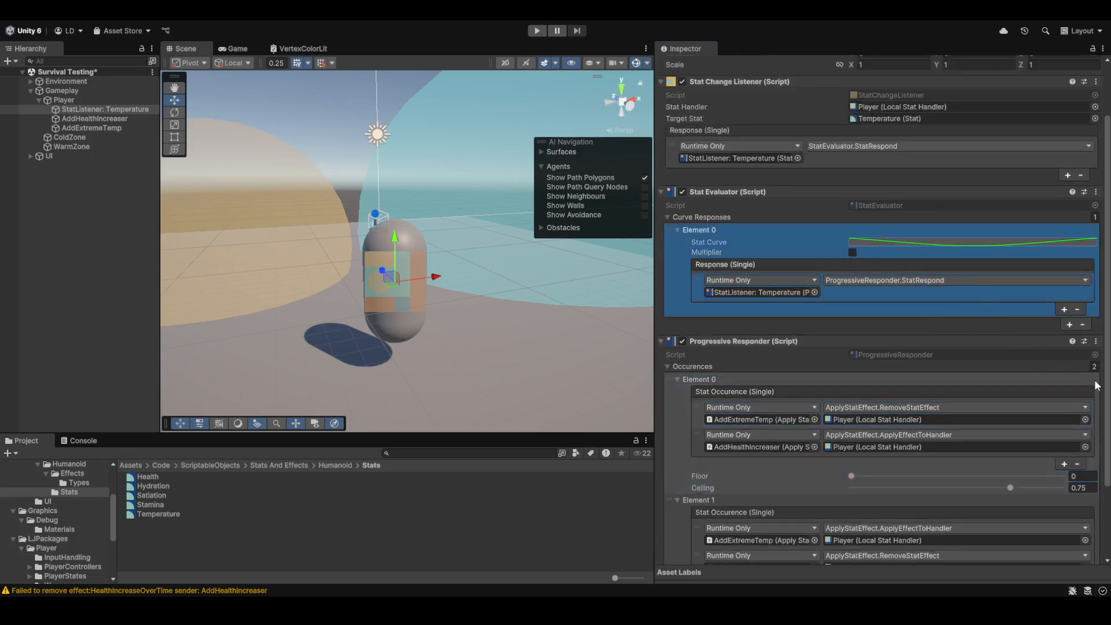
scroll(877, 353, "down", 3)
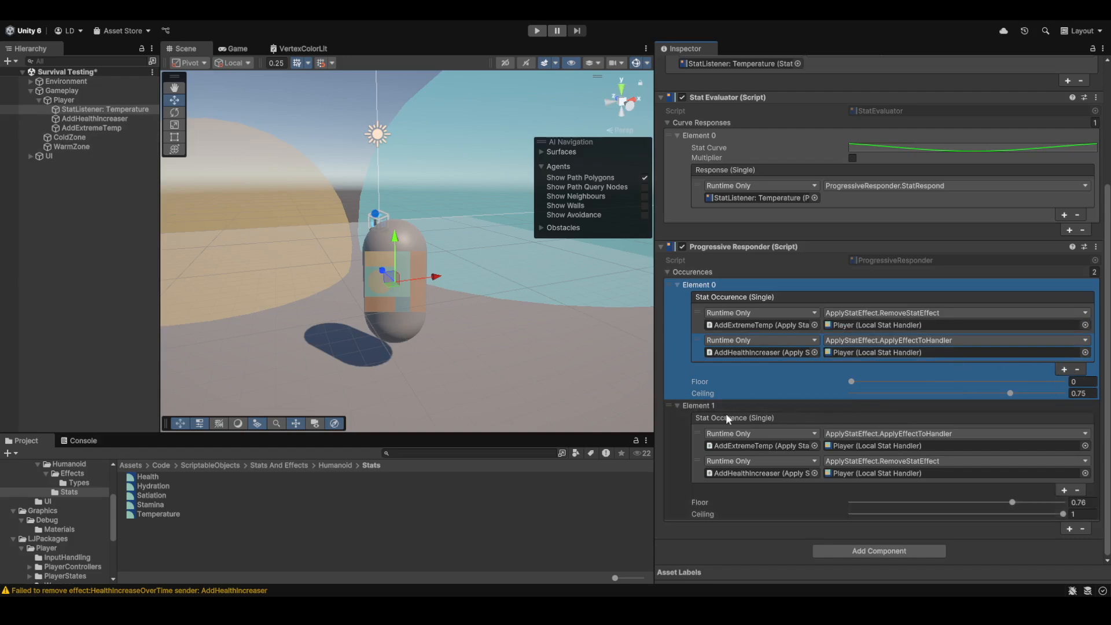
left_click(687, 425)
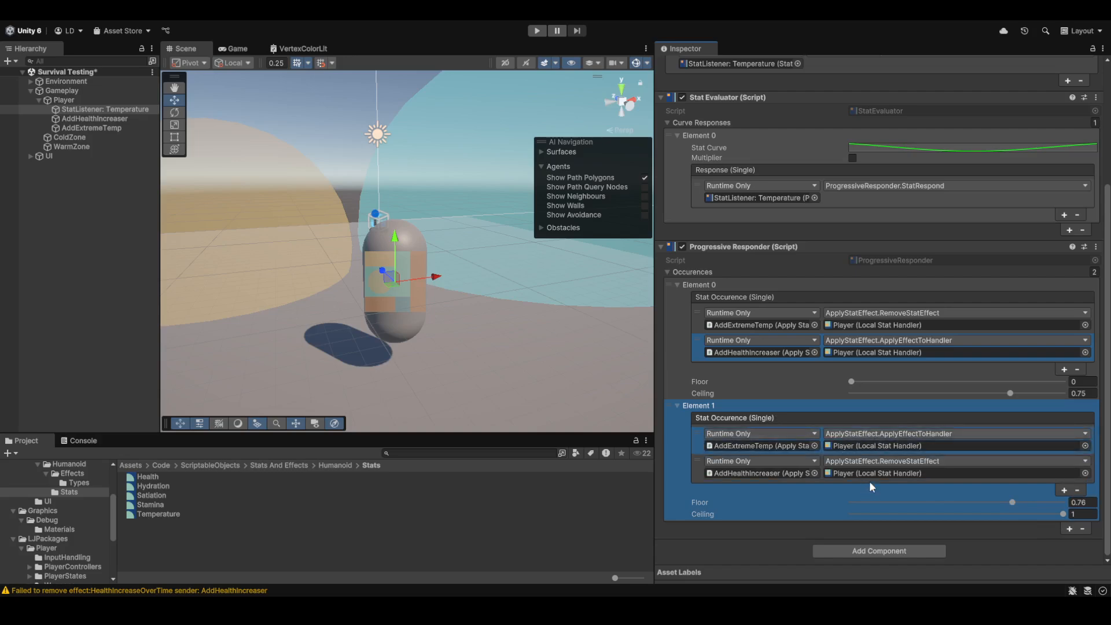
left_click(713, 470)
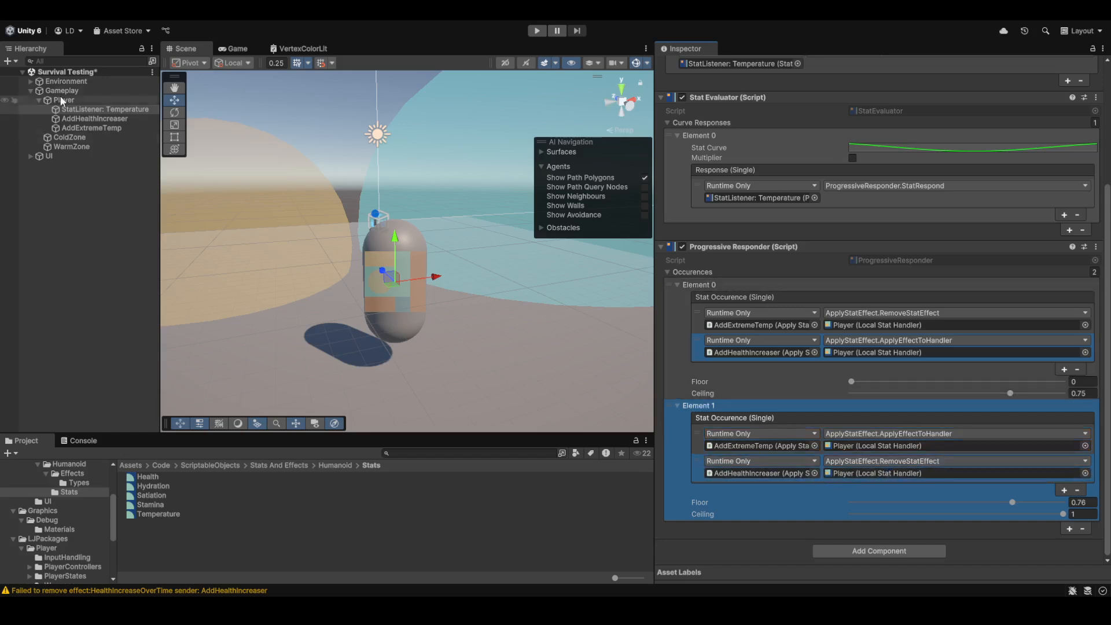
- Rename the AddHealthIncreaser object under the Player as HealthIncreaserEffect
left_click(88, 121)
left_click(790, 66)
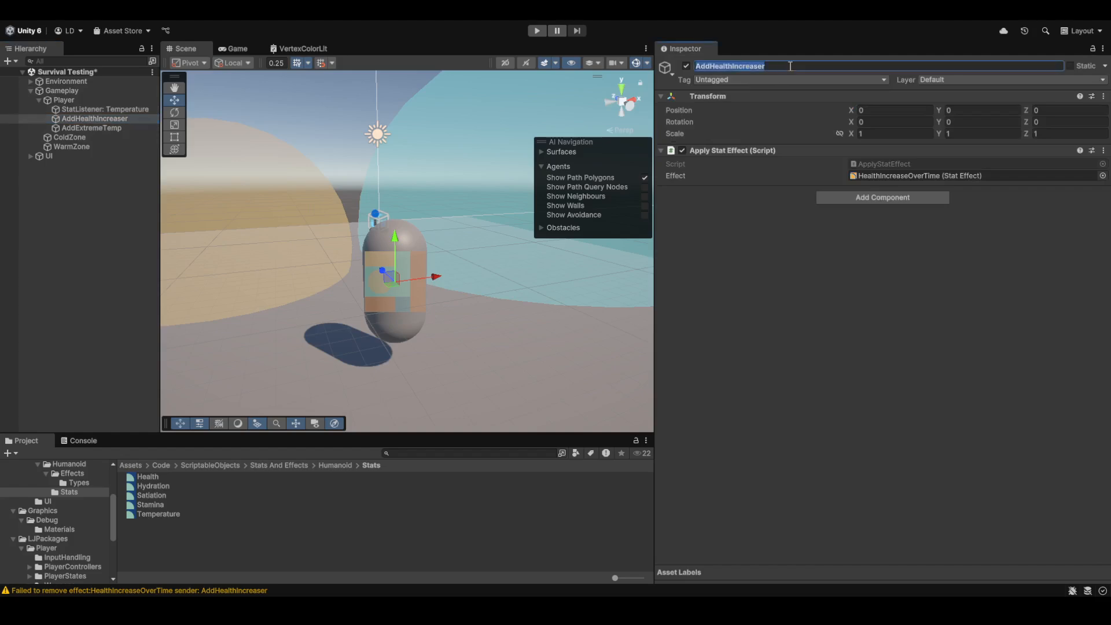
type("HealthIncreaserEffect")
key("Return")
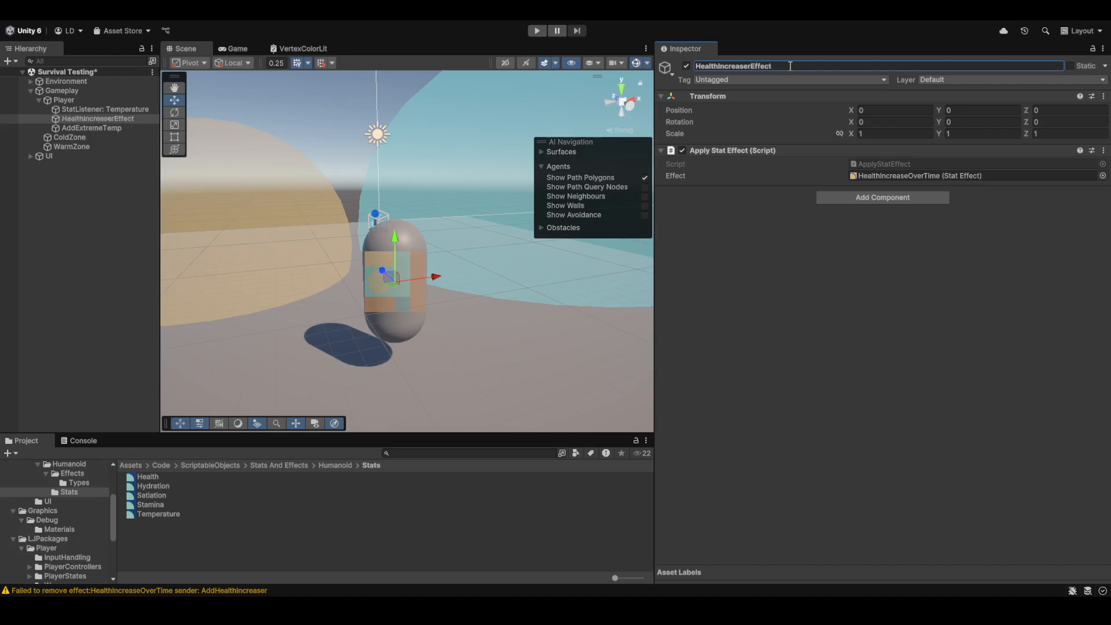
- Rename the AddExtremeTemp object under the Player as ExtremeTempEffectApplier
left_click(93, 128)
left_click(753, 65)
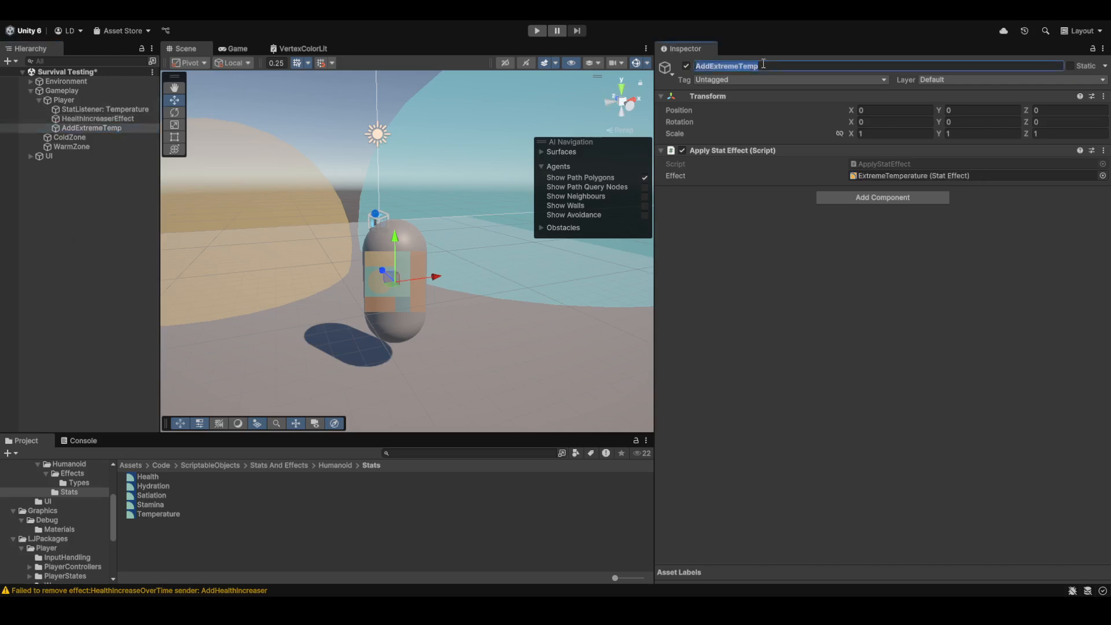
type("ExtremeTempEffectApplier")
key("Return")
- Extend the HealthIncreaserEffect object's name to HealthIncreaserEffectApplier
left_click(104, 109)
left_click(114, 119)
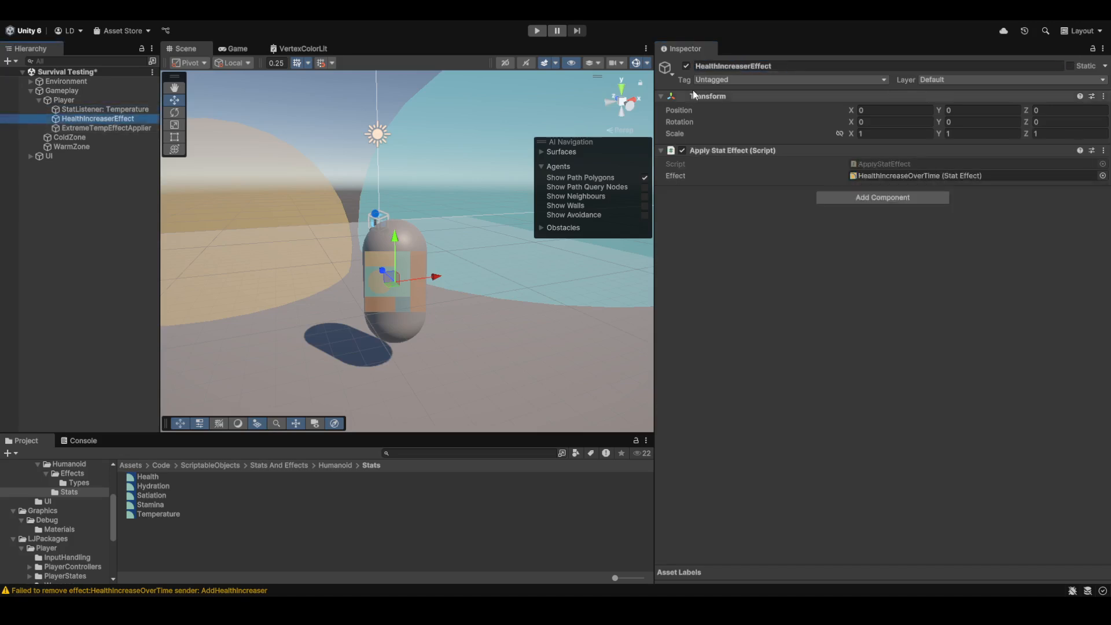
left_click(786, 65)
left_click(786, 64)
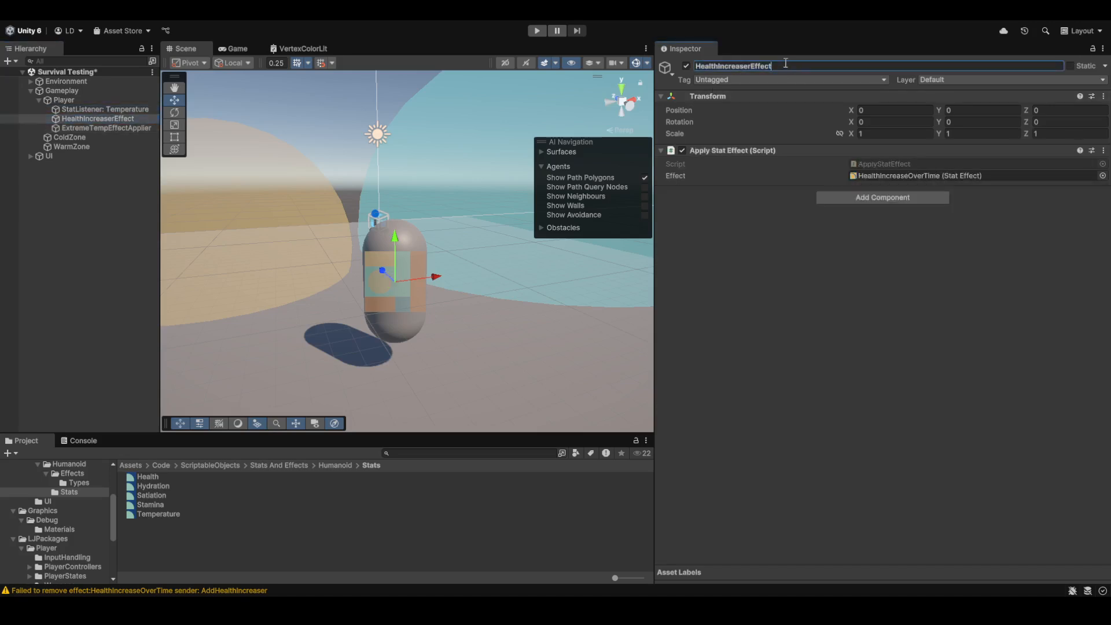
type("Applier")
key("Return")
- Locate the ApplyDynamicStatEffect script in the Applicators folder and add it as a component to HealthIncreaserEffectApplier
left_click(912, 166)
left_click(173, 486)
left_click(191, 476)
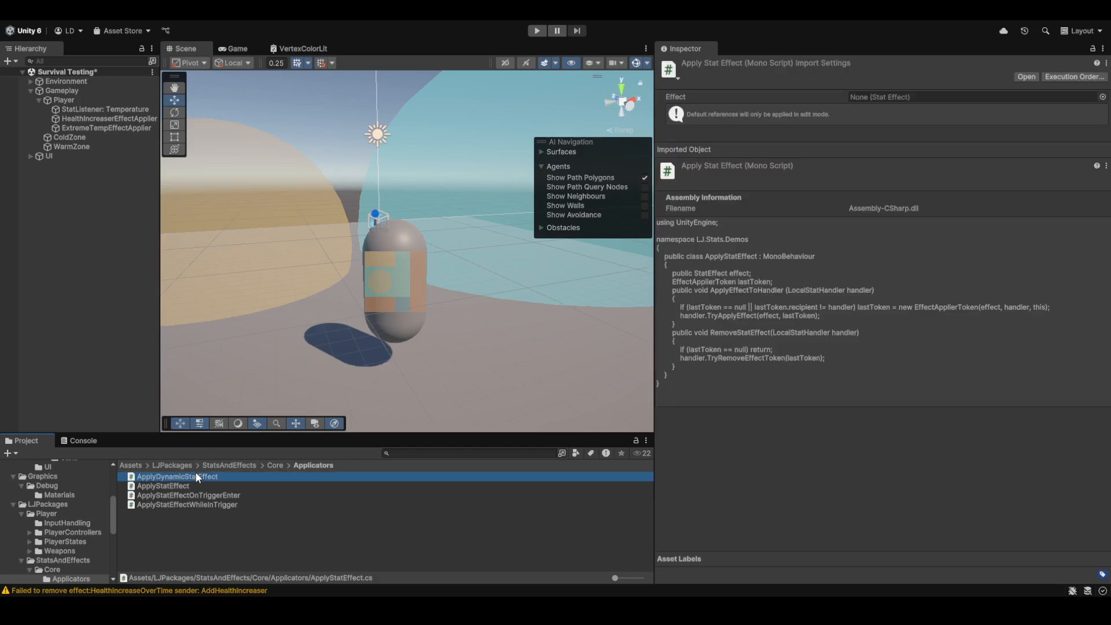
left_click(88, 119)
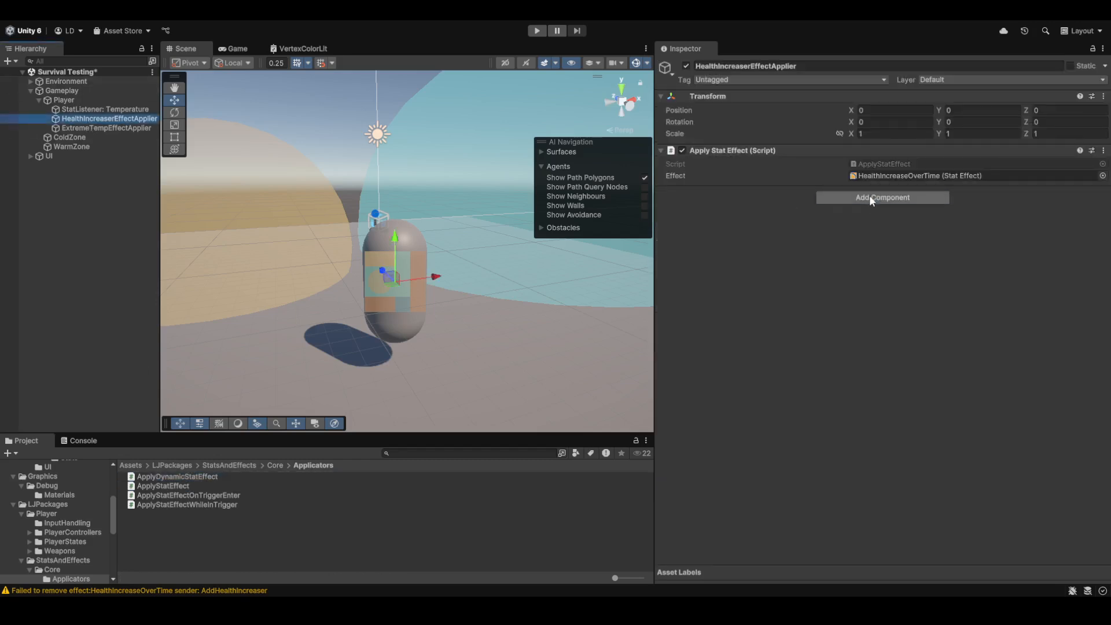
left_click_drag(177, 477, 873, 200)
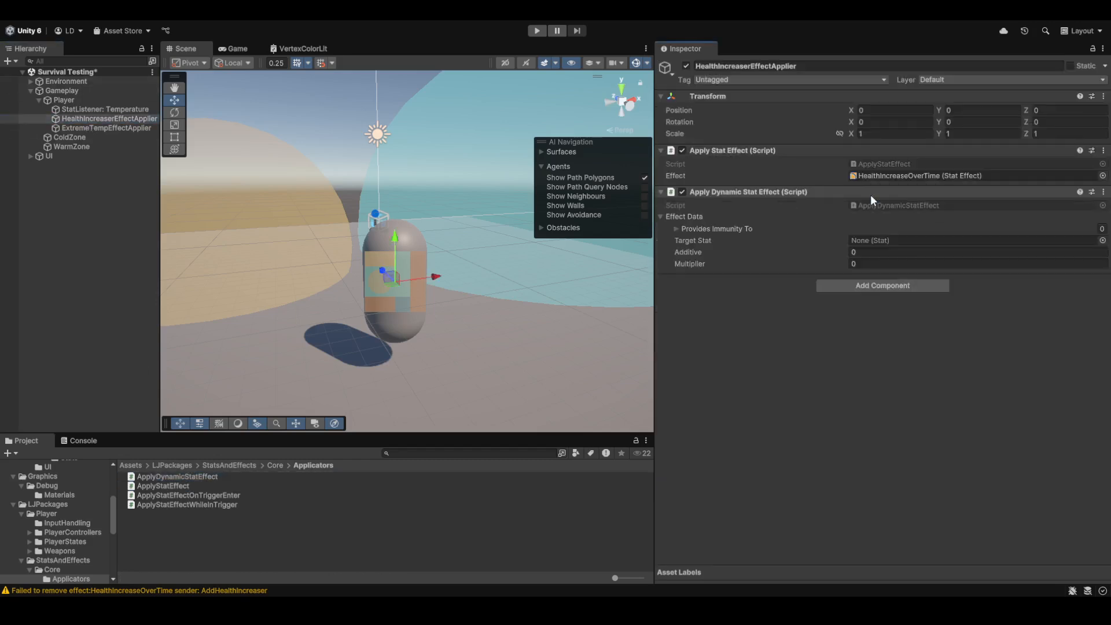
- Set the dynamic stat effect's Target Stat to Health, Additive to -10 and Multiplier to 1, and add an empty Provides Immunity To entry
left_click(720, 231)
left_click(721, 230)
left_click(1102, 241)
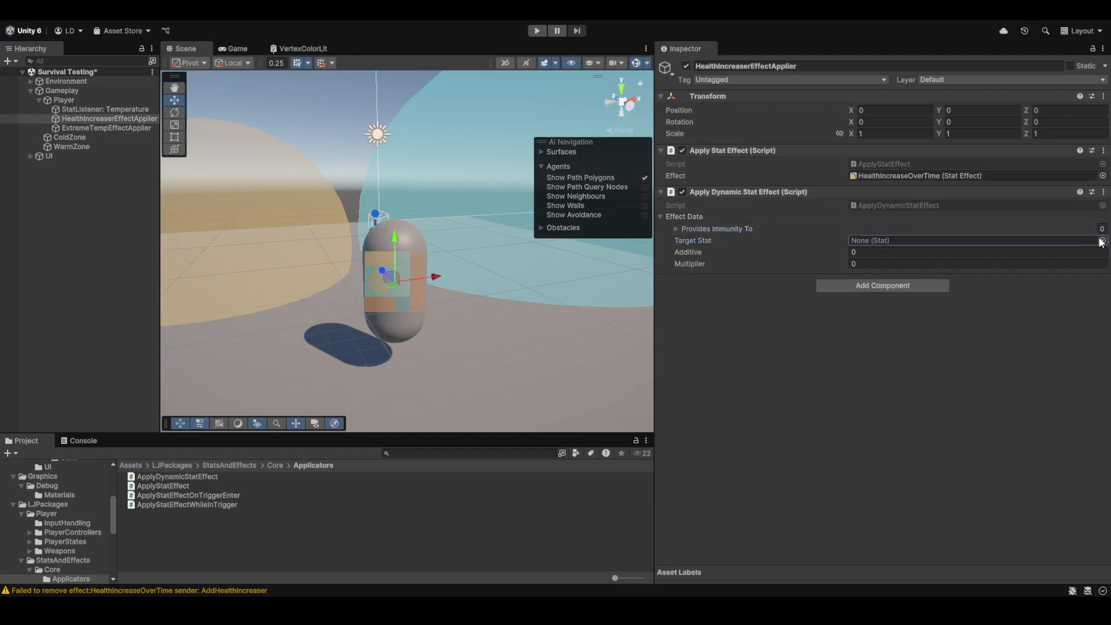
double_click(1069, 278)
left_click(870, 254)
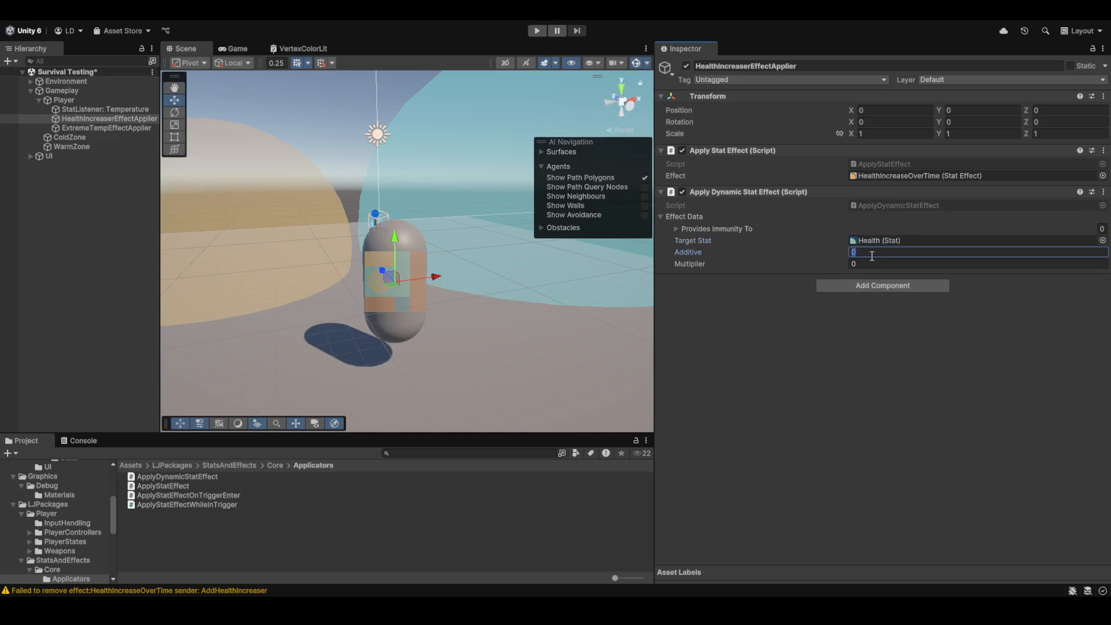
key("Tab")
type("1")
left_click(884, 253)
type("-10")
left_click(678, 228)
left_click(1076, 256)
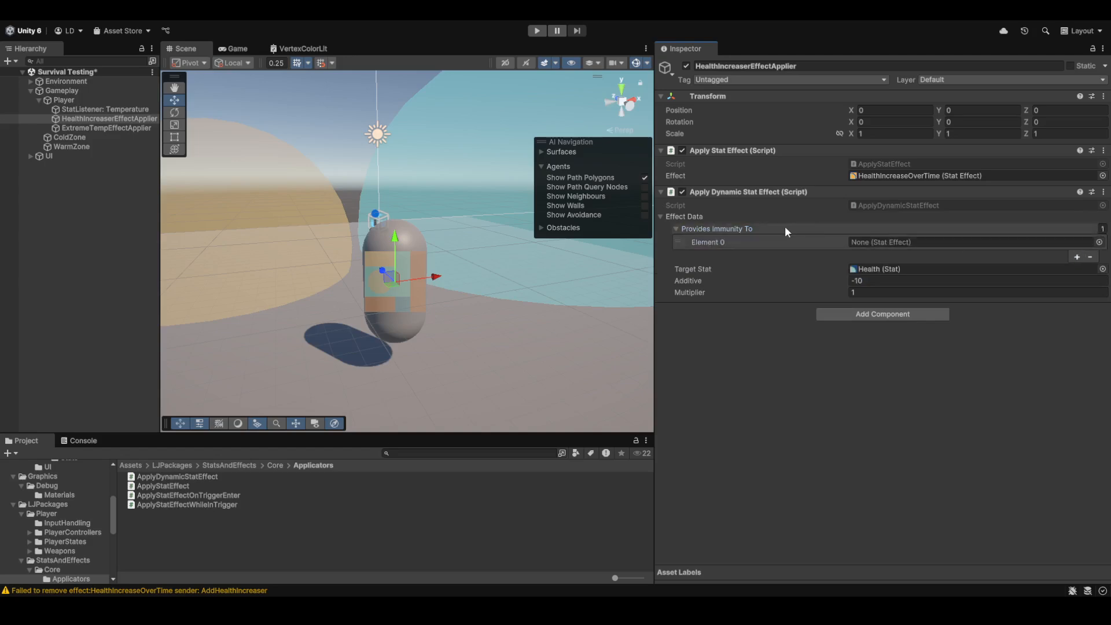
- Clear the dynamic effect's Provides Immunity To list and remove the Apply Dynamic Stat Effect component from HealthIncreaserEffectApplier
left_click(699, 214)
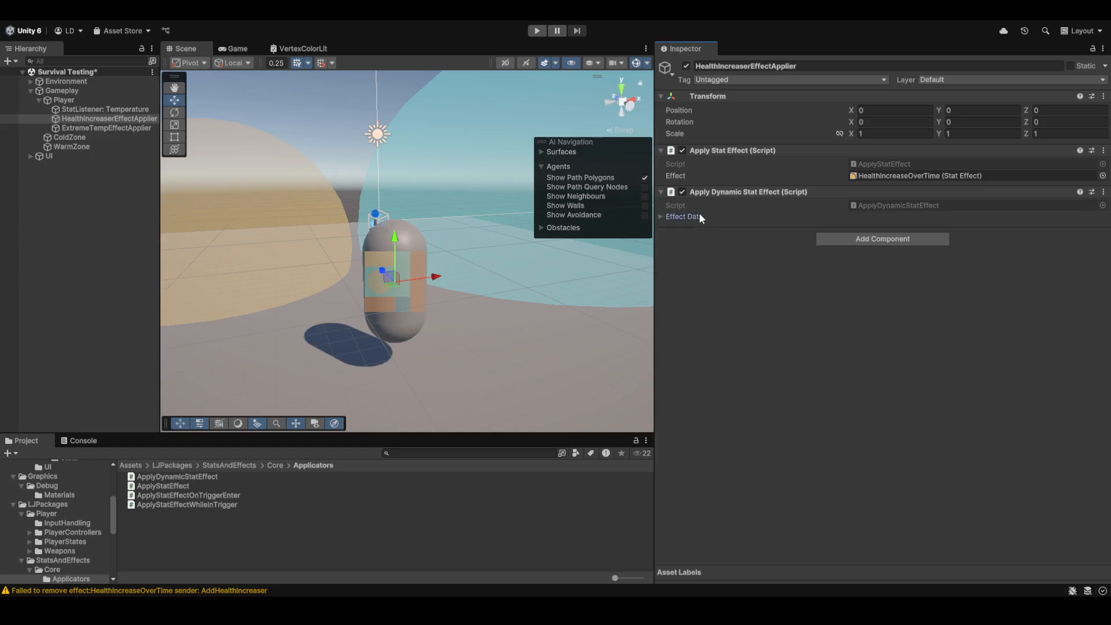
left_click(713, 215)
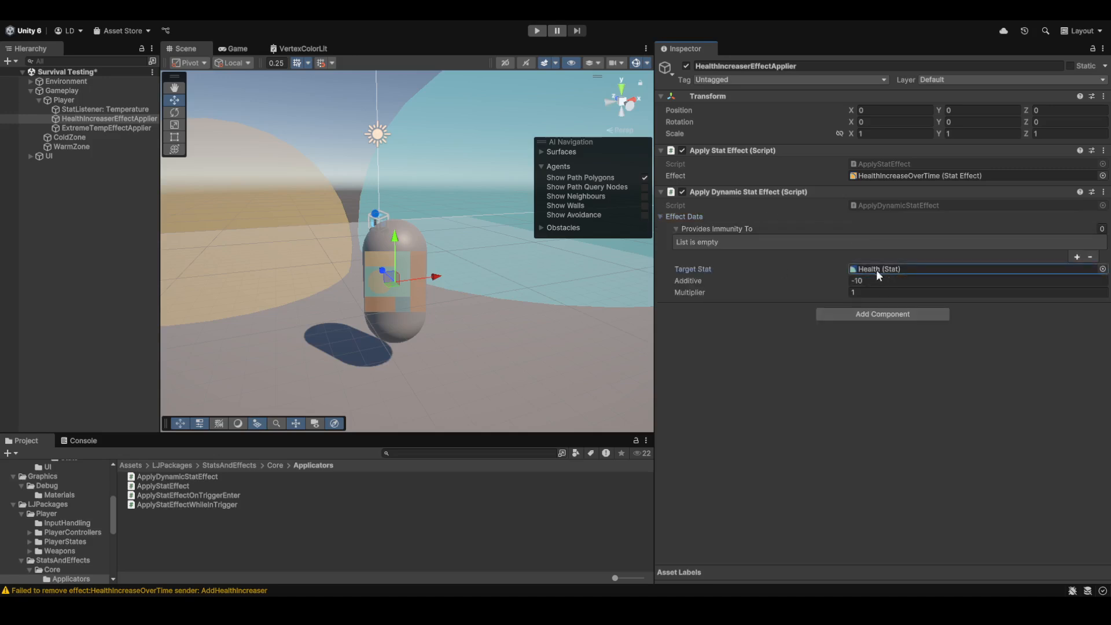
left_click(771, 280)
mouse_move(787, 282)
left_mouse_down()
mouse_move(829, 289)
mouse_move(808, 284)
left_mouse_up()
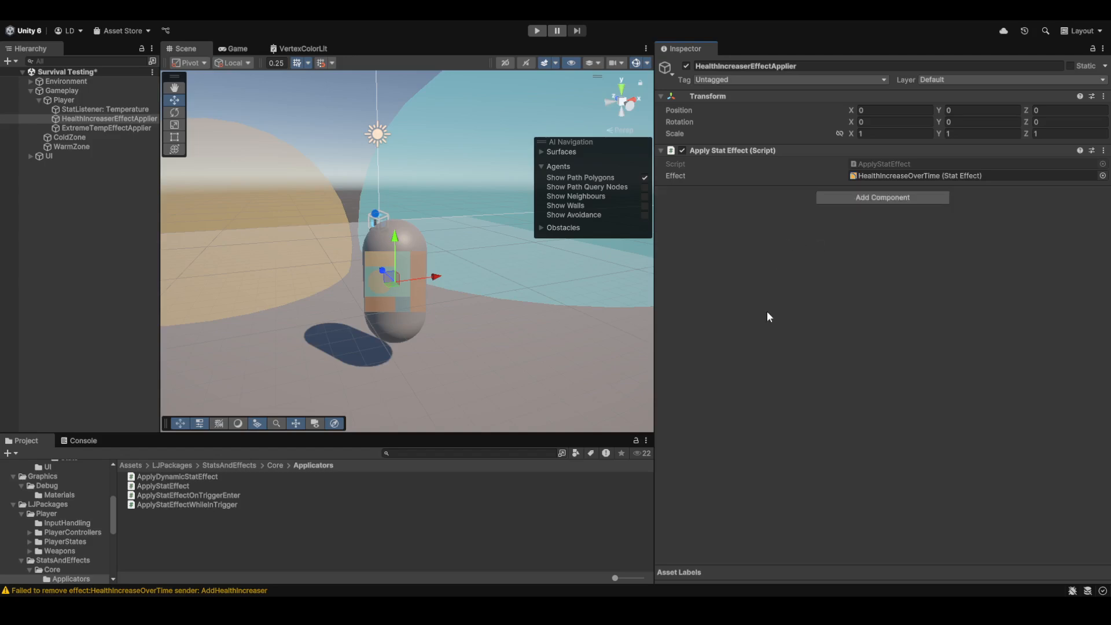
- Inspect the Apply Stat Effect component on ExtremeTempEffectApplier
left_click(93, 125)
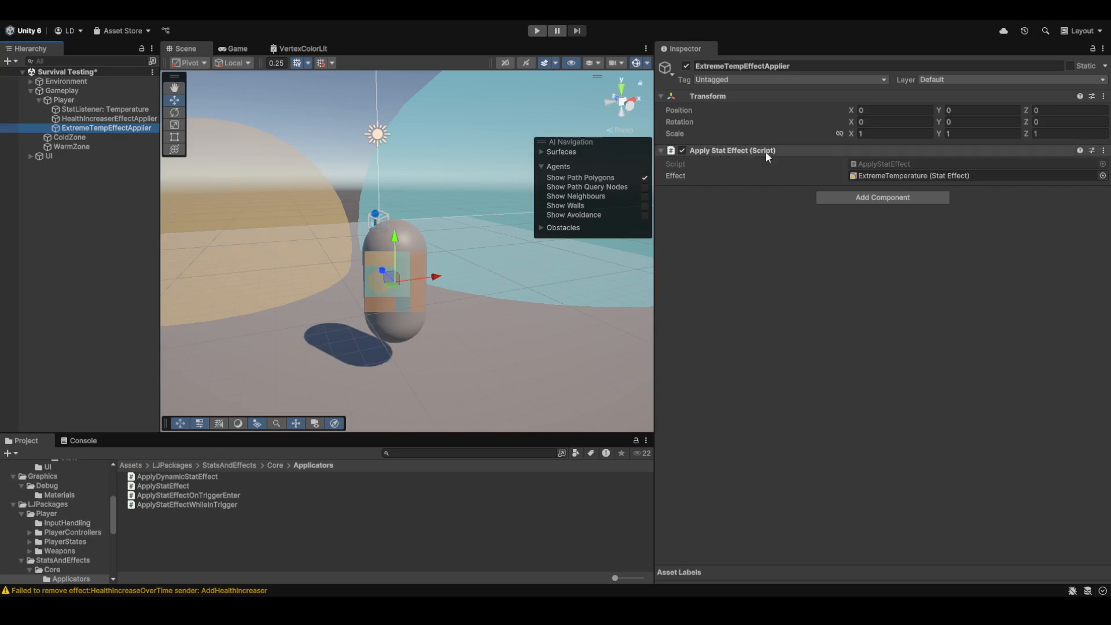
left_click(773, 166)
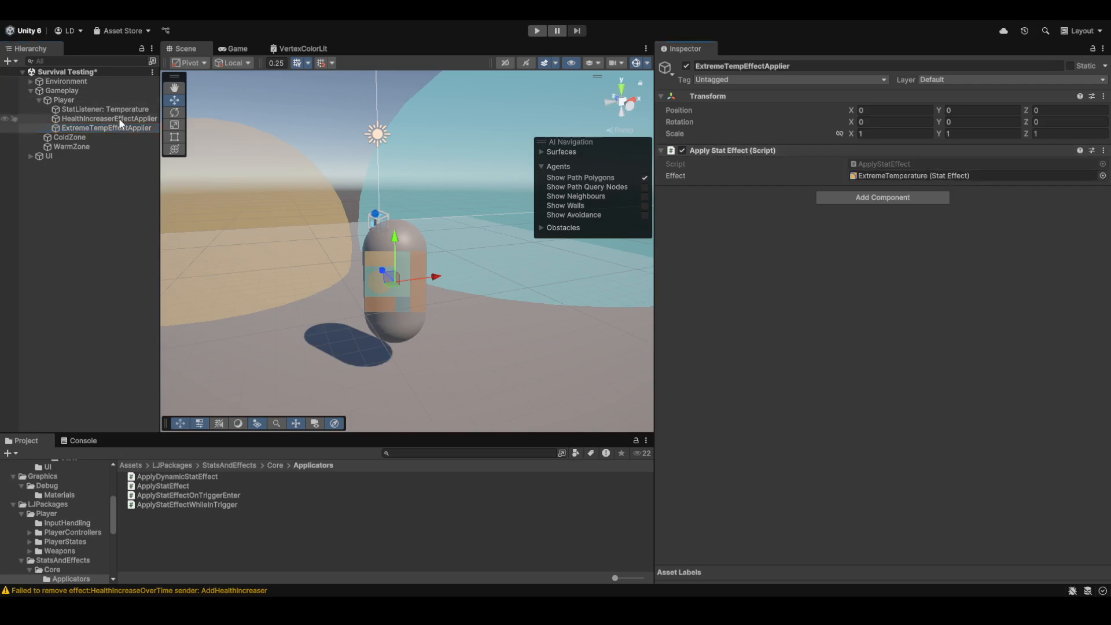
left_click(86, 118)
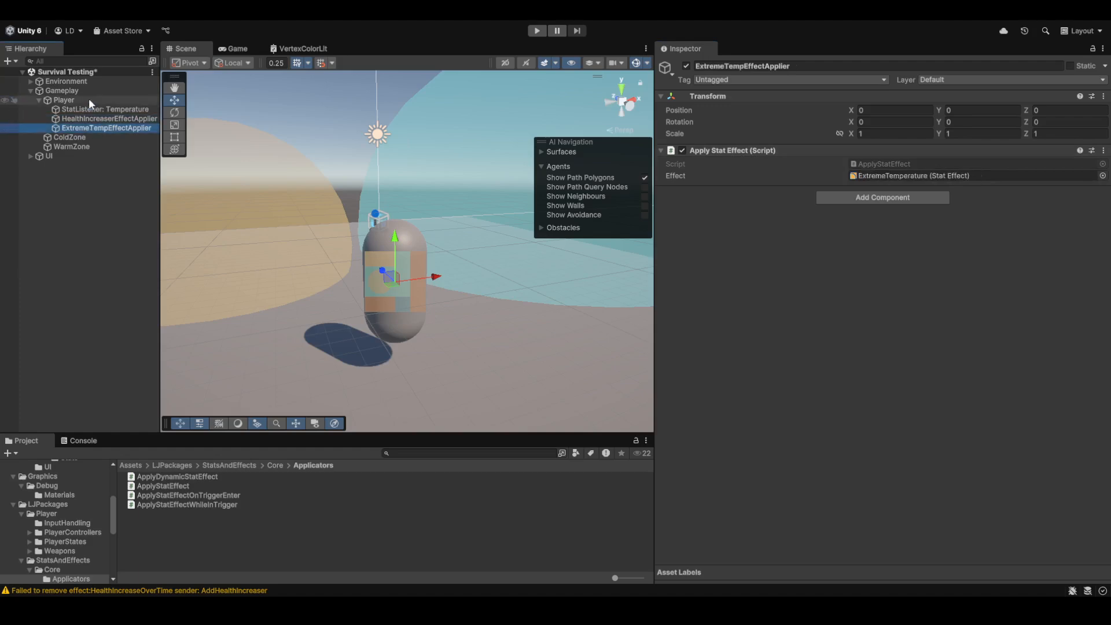
left_click(86, 109)
- Inspect ColdZone's trigger and stat effect components, and locate its ApplyStatEffectWhileInTrigger script in the project
left_click(54, 139)
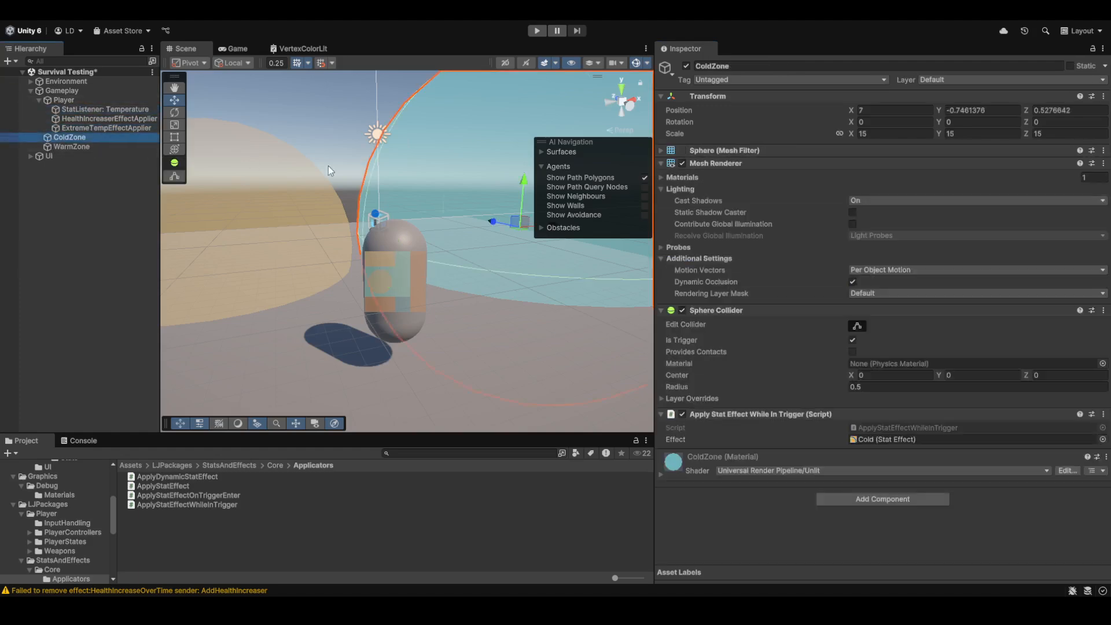
scroll(492, 214, "up", 3)
right_click_drag(348, 174, 371, 182)
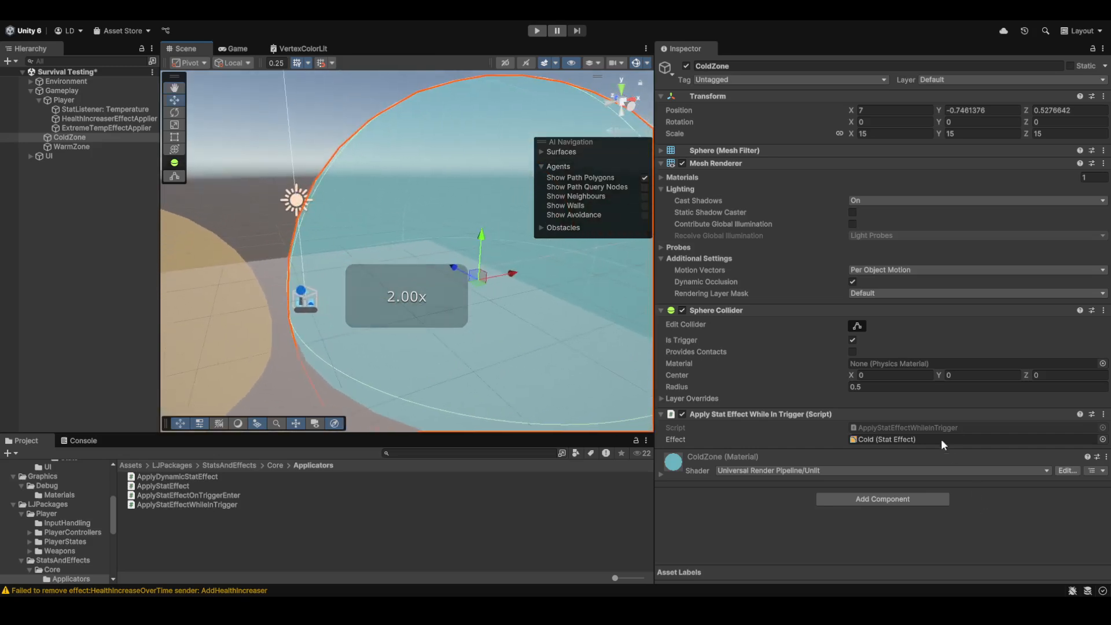
left_click(927, 428)
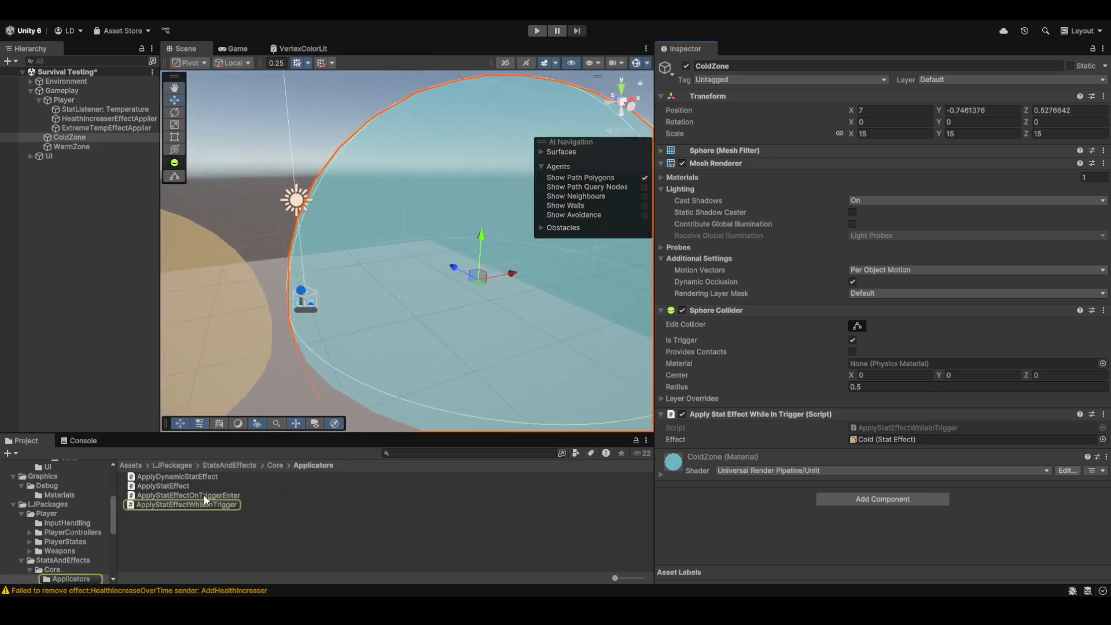
right_click_drag(415, 273, 394, 281)
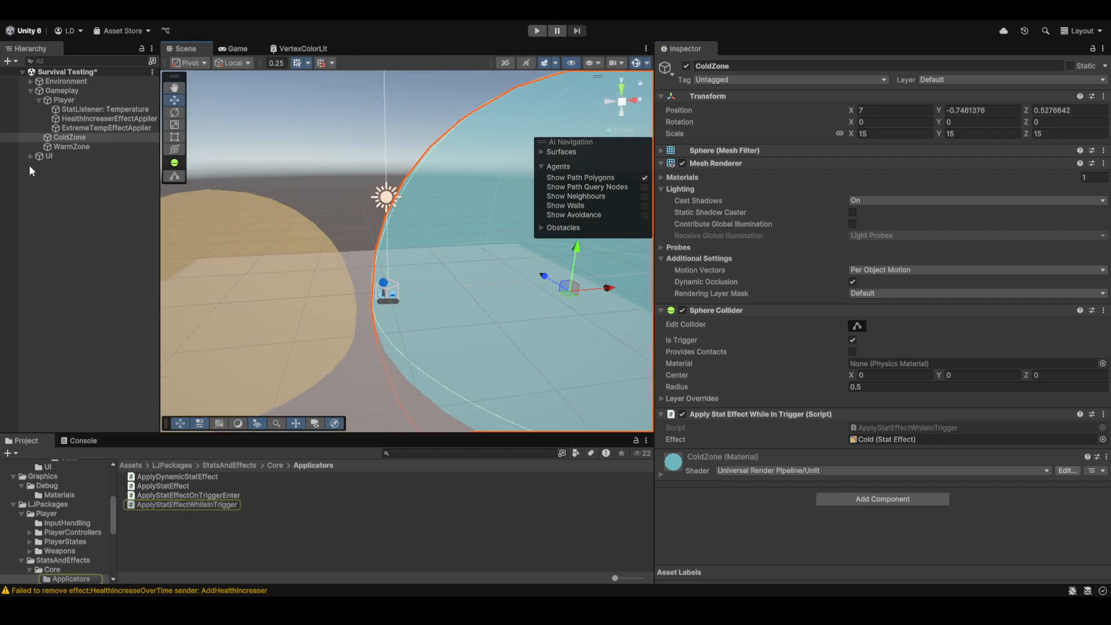
- Compare the effect assigned to WarmZone with the one on ColdZone, viewing both zones in the scene
left_click(74, 148)
right_click_drag(327, 269, 387, 290)
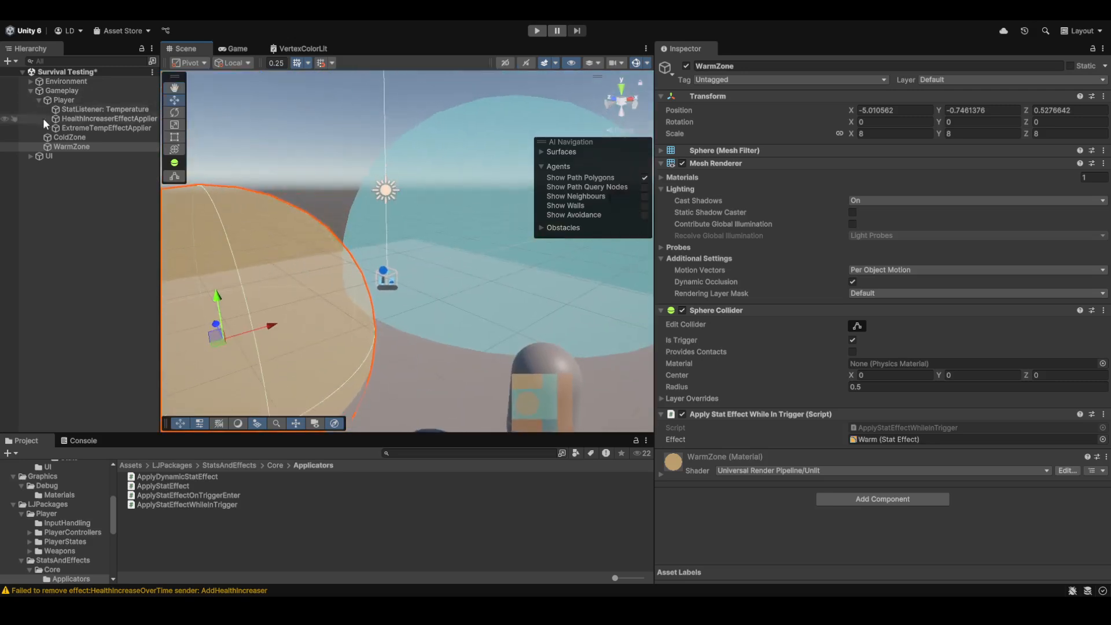
left_click(68, 138)
right_click_drag(350, 196, 376, 200)
scroll(399, 200, "up", 2)
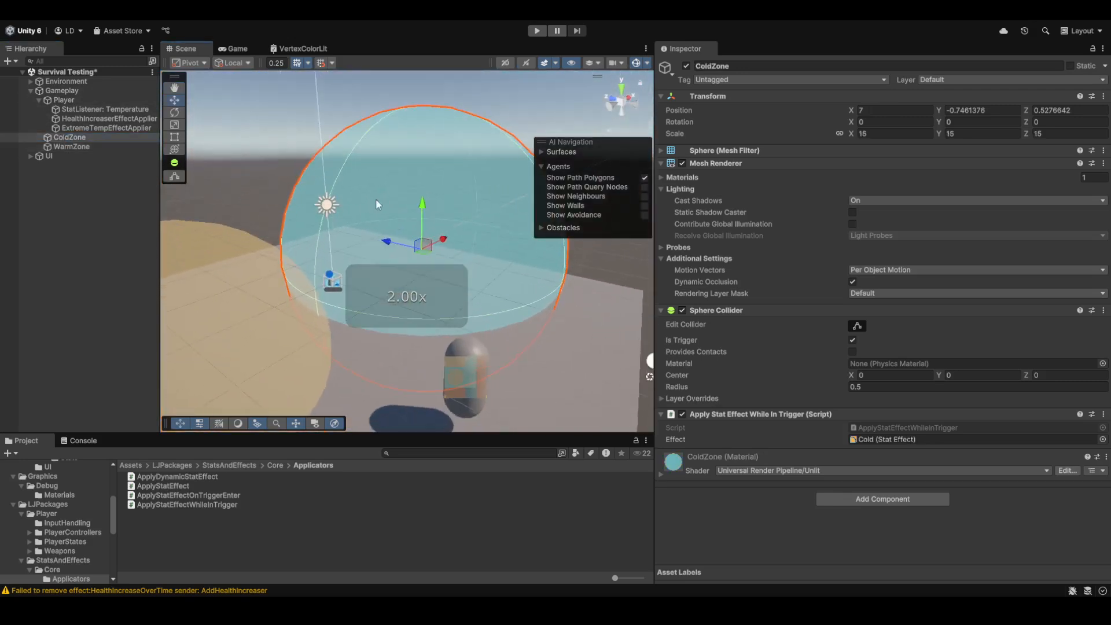
- Browse the project folders and return to the Applicators folder under StatsAndEffects Core
left_click(188, 465)
left_click(185, 473)
left_click(75, 532)
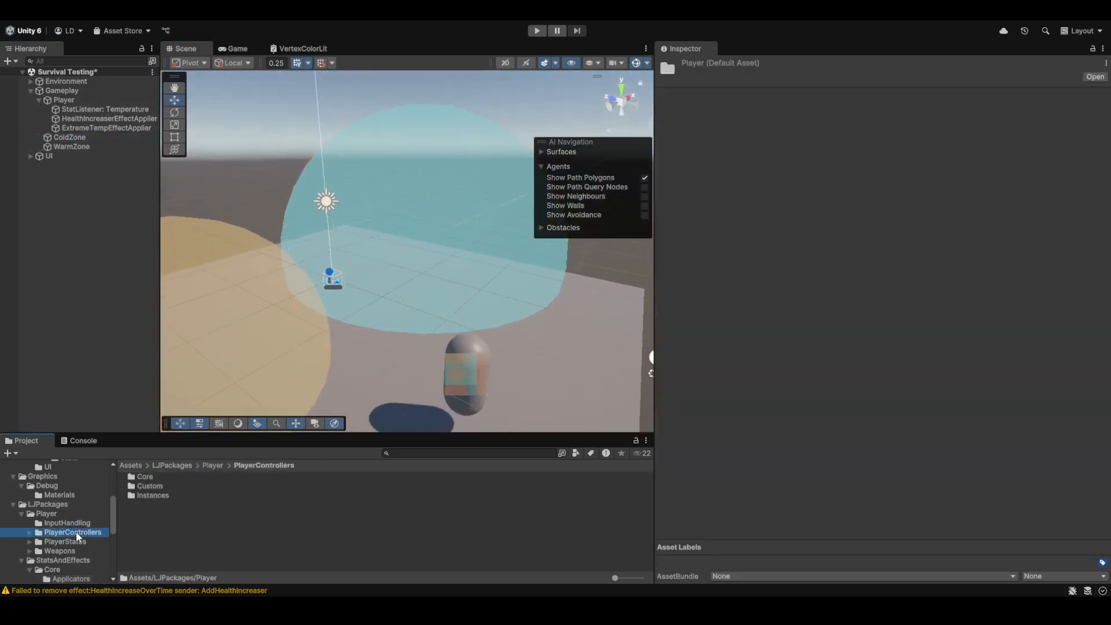
left_click(70, 496)
scroll(68, 499, "up", 3)
left_click(68, 527)
scroll(69, 521, "down", 3)
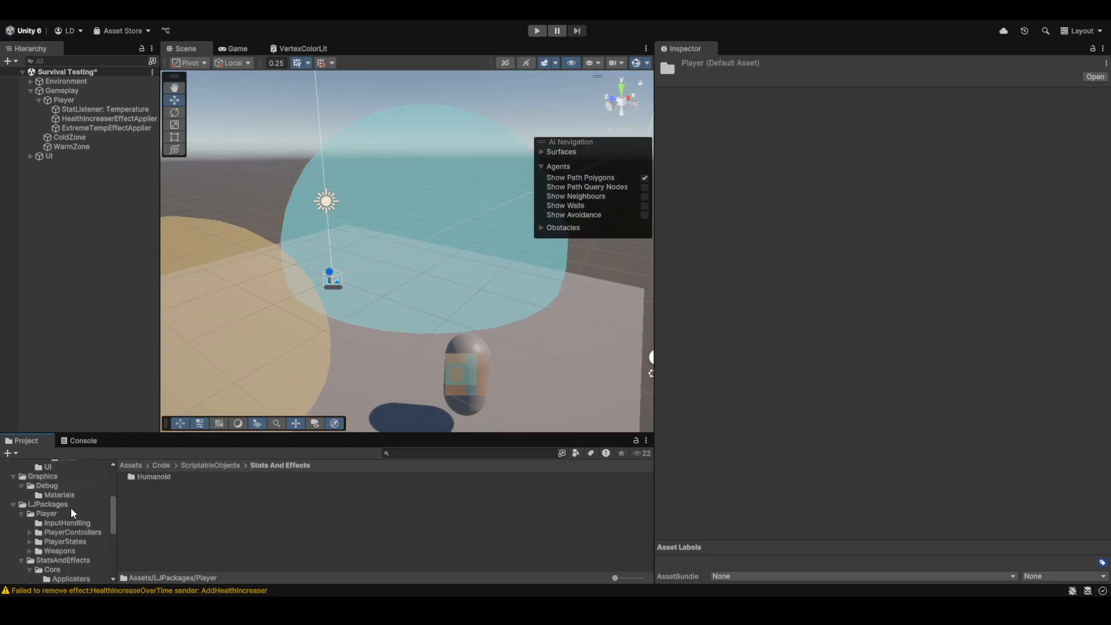
left_click(71, 506)
left_click(72, 526)
scroll(73, 526, "down", 2)
left_click(67, 510)
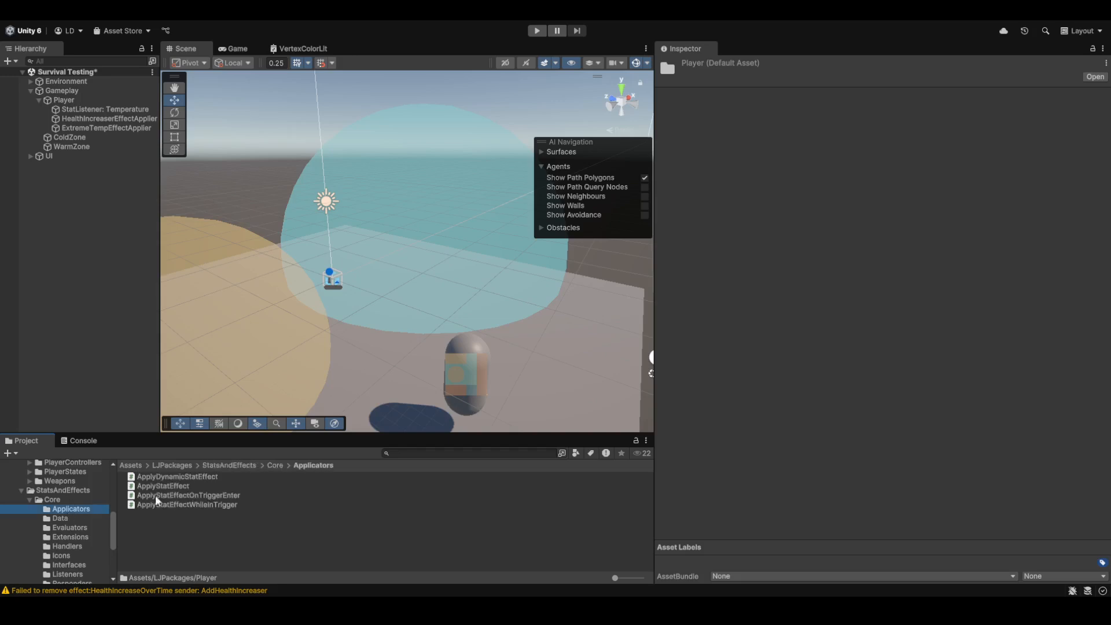
- Examine the ApplyDynamicStatEffect script, focusing on the TryApplyDynamicEffect call and its effectData argument
left_click(185, 480)
left_click_drag(725, 314, 1016, 269)
left_click(709, 276)
left_click(837, 260)
left_click_drag(837, 261, 1002, 266)
left_click(803, 267)
double_click(803, 268)
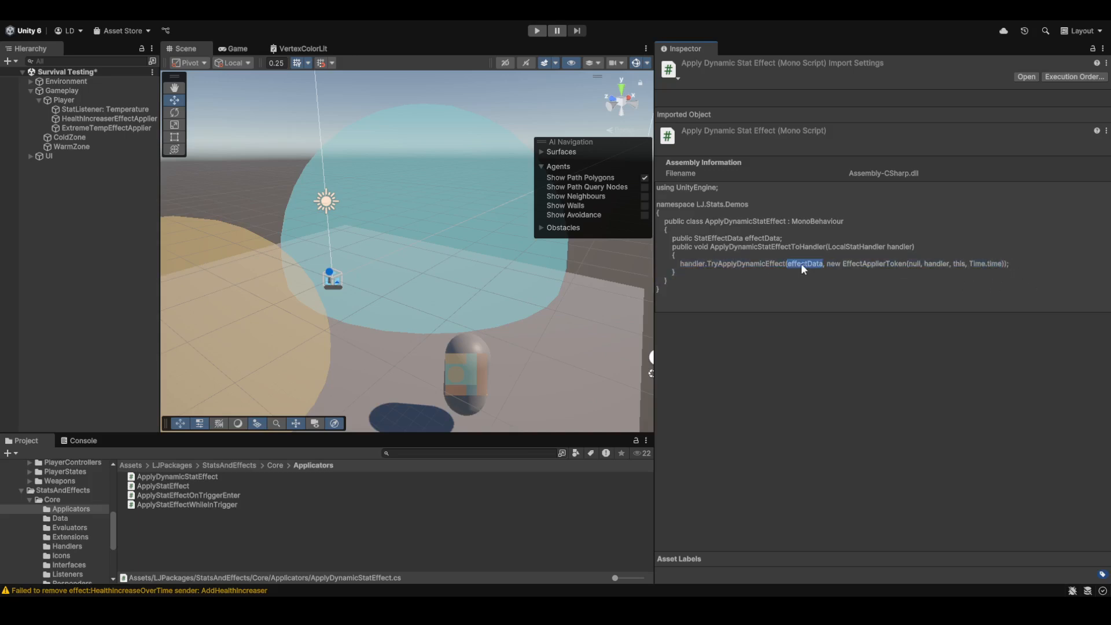
left_click(785, 264)
double_click(693, 264)
- Examine the code of the ApplyStatEffectWhileInTrigger and ApplyStatEffectOnTriggerEnter scripts
left_click(217, 505)
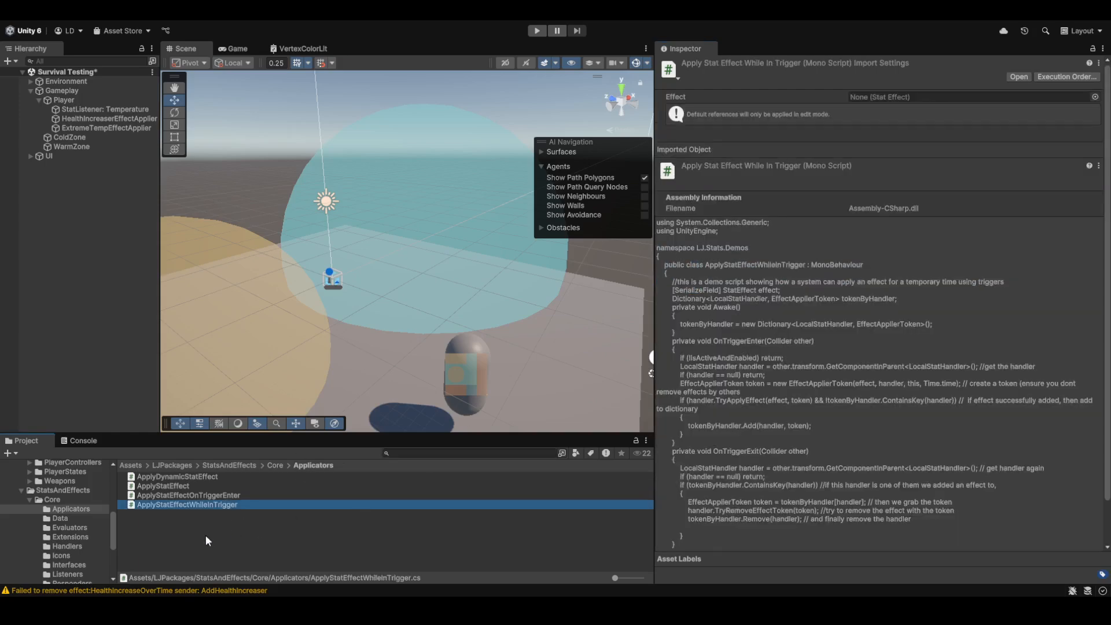
scroll(821, 362, "down", 3)
left_click_drag(756, 531, 704, 500)
left_click(668, 217)
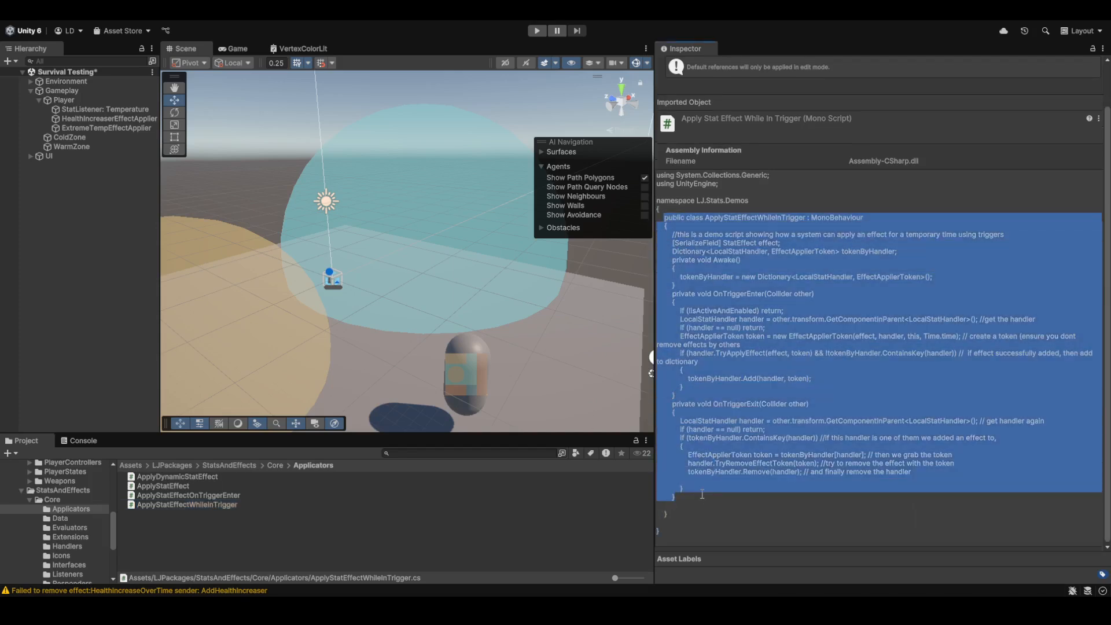
left_click(704, 500)
left_click(199, 486)
left_click(203, 493)
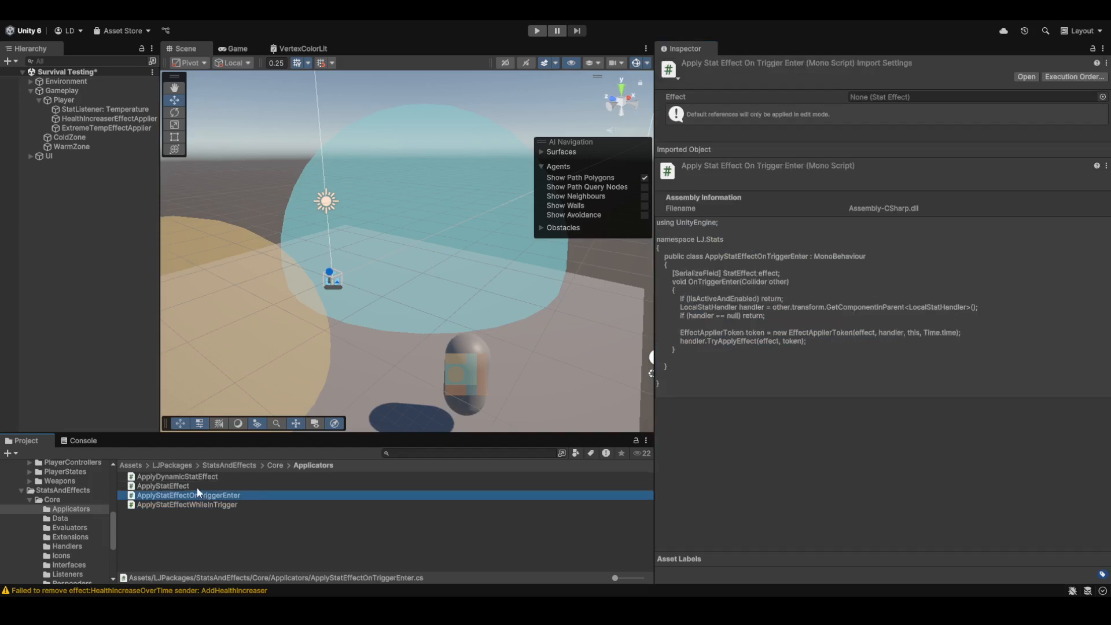
left_click(197, 505)
- Examine the ApplyStatEffect script's fields and how its ApplyEffectToHandler method calls TryApplyEffect
left_click(179, 485)
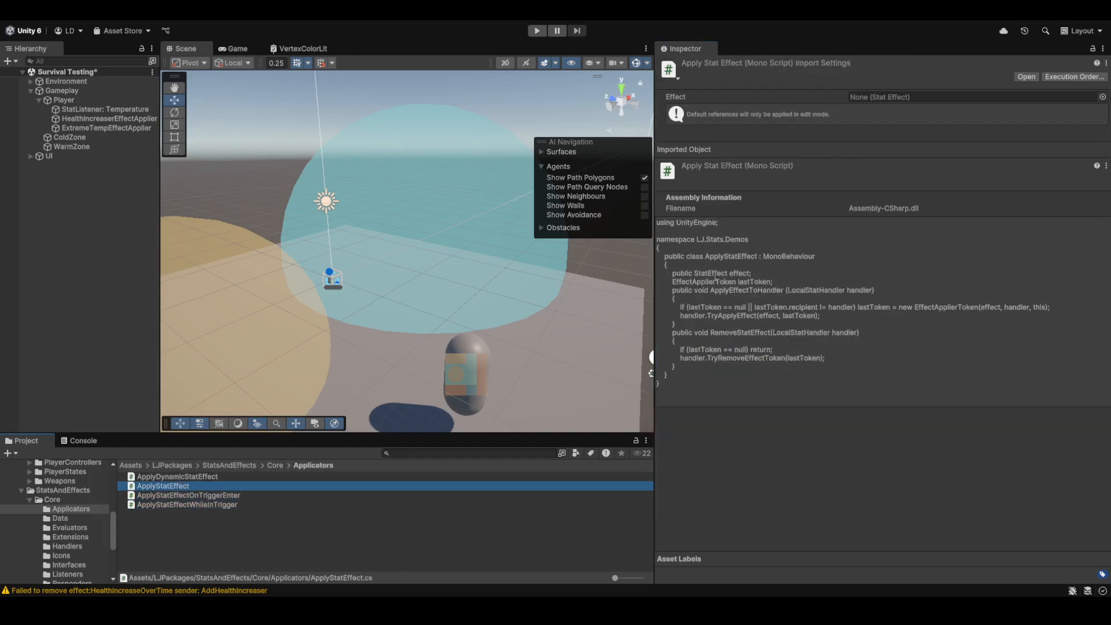
left_click_drag(669, 253, 721, 374)
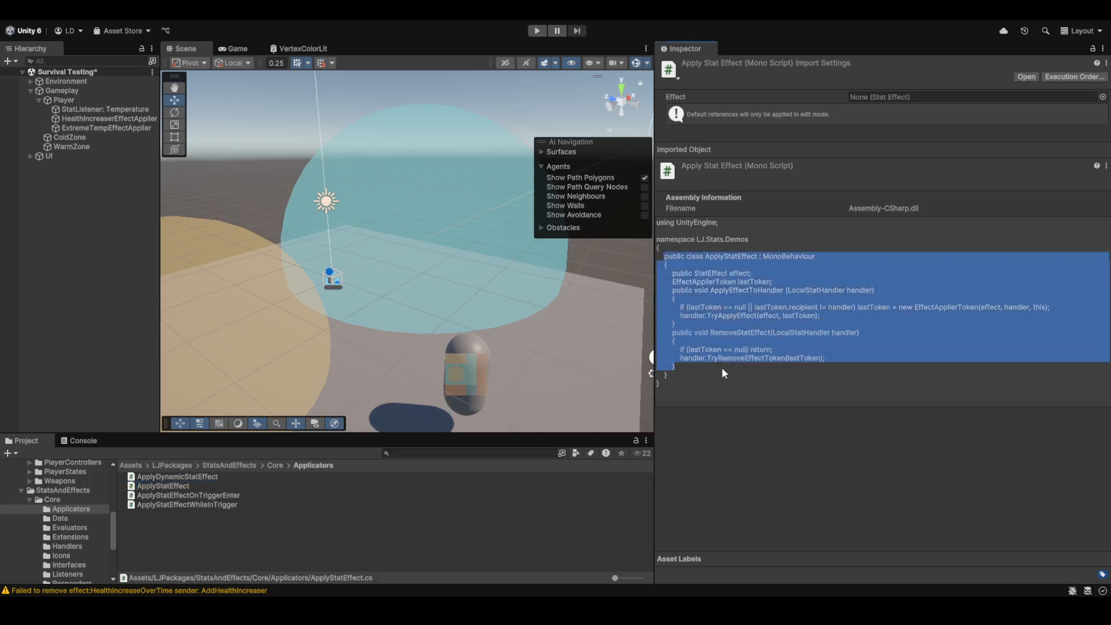
double_click(753, 254)
left_click_drag(752, 255, 742, 286)
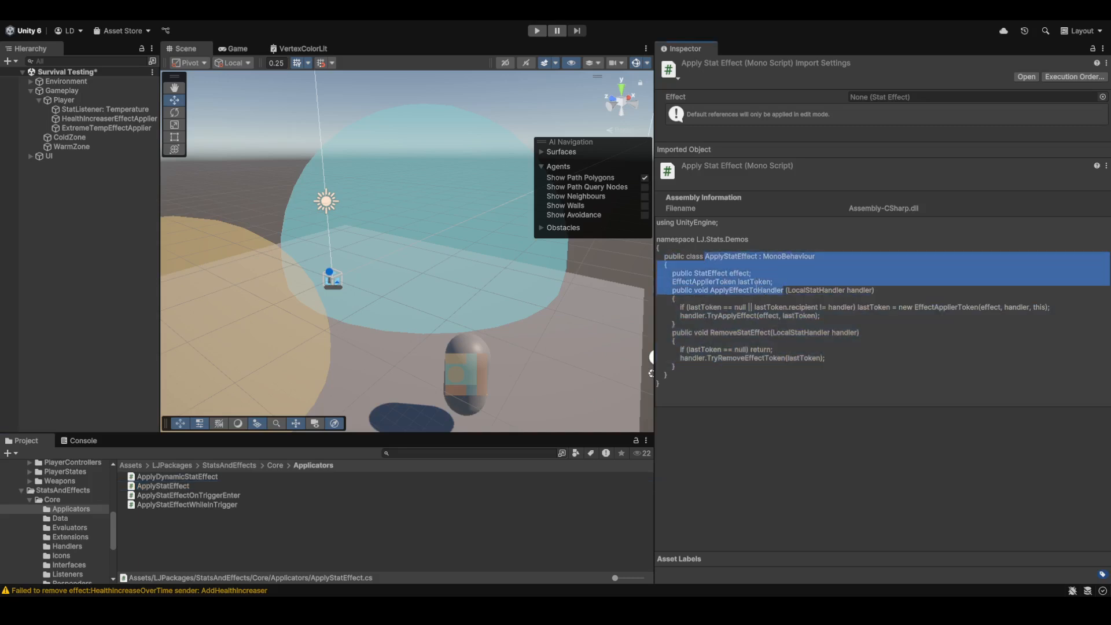
left_click(741, 285)
left_click_drag(673, 277, 712, 315)
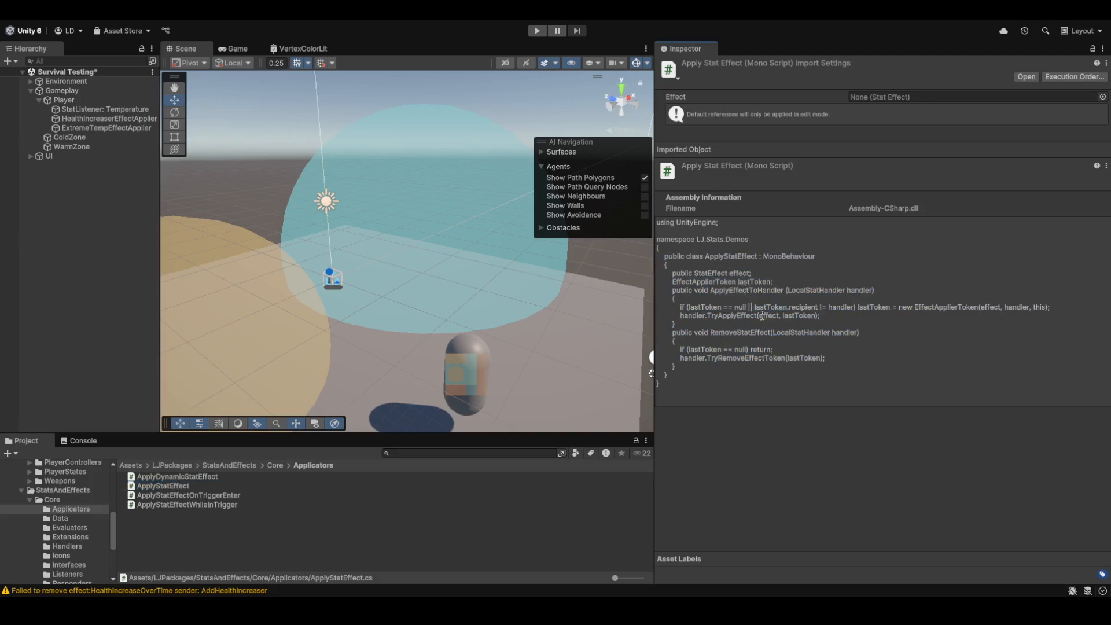
double_click(753, 320)
left_click_drag(753, 319, 777, 322)
left_click(690, 308)
left_click(776, 327)
- Examine how the ApplyStatEffect script creates lastToken and uses it in the RemoveStatEffect method
left_click_drag(782, 377, 672, 332)
left_click(675, 330)
left_click_drag(764, 284, 673, 285)
left_click(794, 298)
left_click_drag(914, 308, 1051, 308)
left_click(824, 305)
left_click_drag(688, 307, 1051, 307)
left_click(1059, 311)
left_click_drag(680, 349, 801, 364)
left_click(844, 359)
- Review the Player's Local Stat Handler component and collapse it
left_click(102, 101)
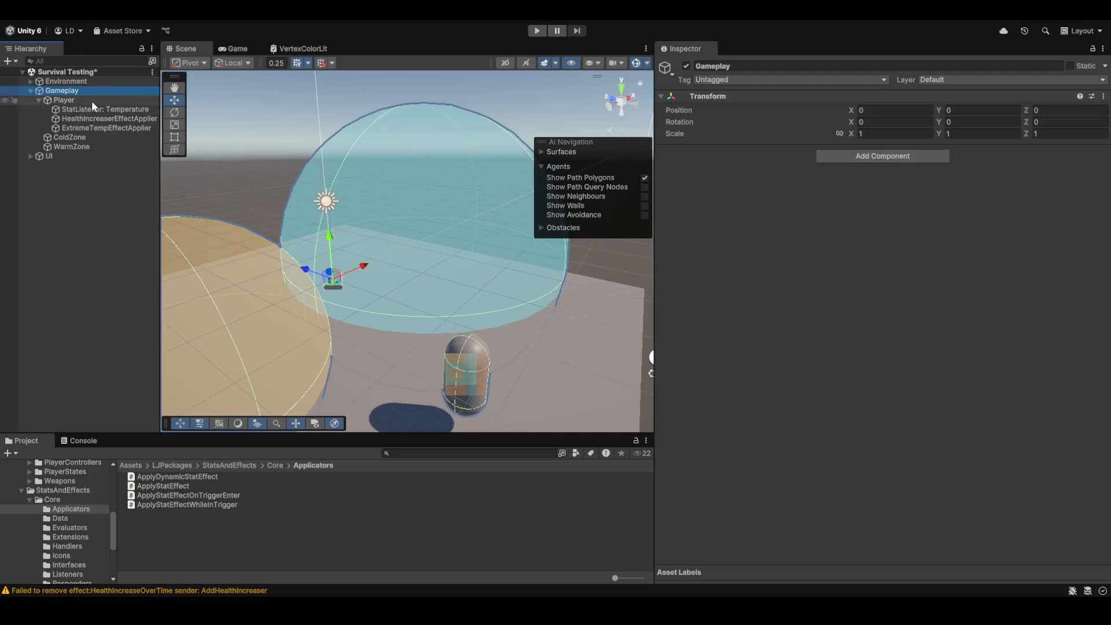
scroll(408, 224, "up", 3)
key("s")
right_click_drag(408, 224, 677, 517)
key("w")
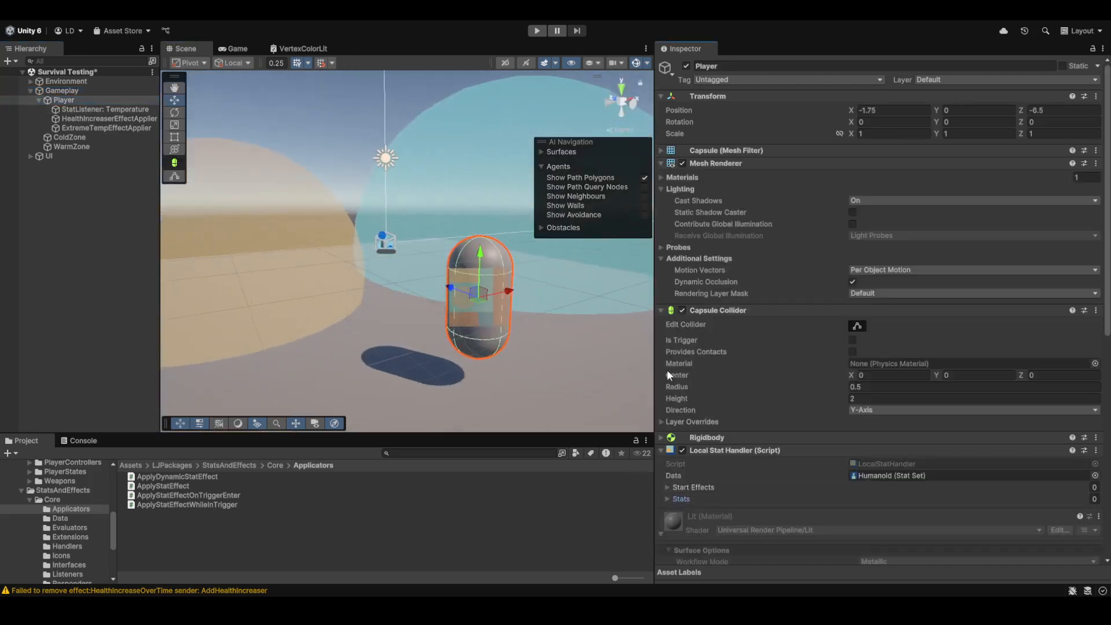
scroll(764, 377, "down", 8)
scroll(764, 377, "down", 1)
left_click(721, 168)
right_click_drag(278, 175, 333, 178)
key("s")
scroll(333, 179, "up", 2)
- Expand the UI Canvas hierarchy and inspect the Temperature slider's Stat Change Listener component
left_click(30, 157)
key("s")
scroll(4, 172, "up", 2)
right_click_drag(199, 176, 1, 161)
left_click(39, 165)
left_click(47, 175)
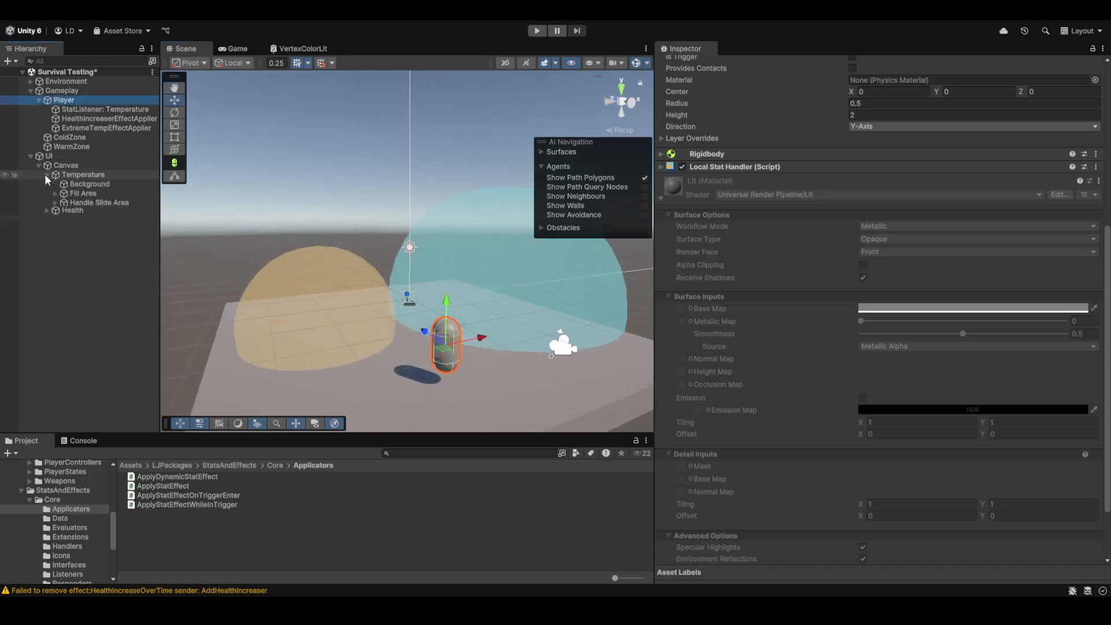
left_click(72, 176)
right_click_drag(426, 213, 382, 186)
key("w")
scroll(372, 243, "up", 2)
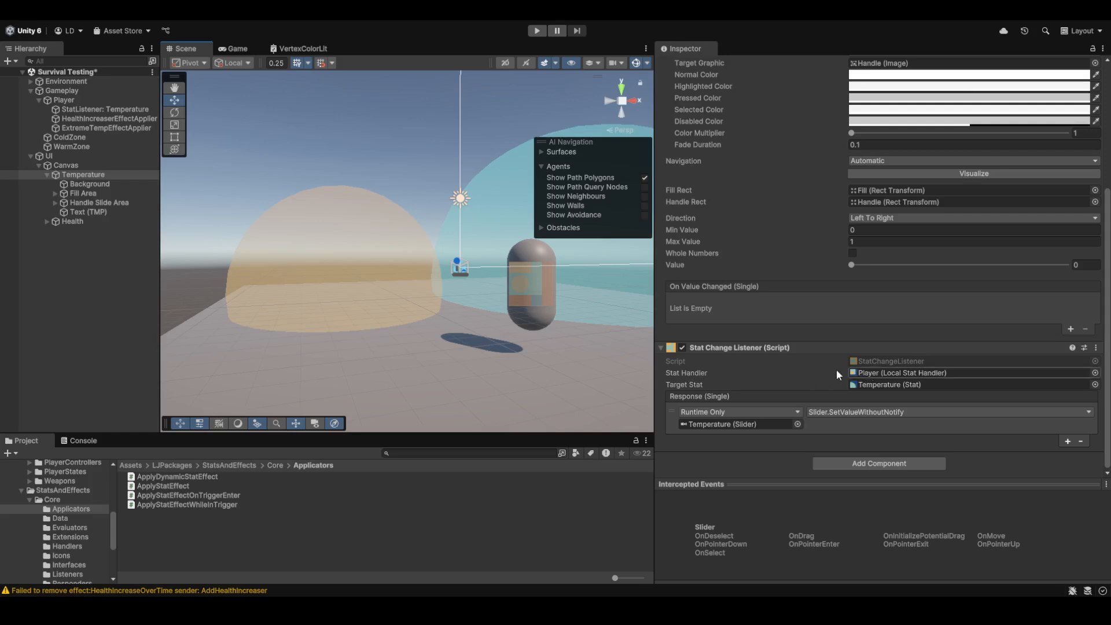
- Locate the object assigned as the Temperature listener's Stat Handler in the hierarchy
left_click_drag(342, 235, 326, 205, "alt")
scroll(336, 209, "up", 3)
key("w")
right_click_drag(326, 205, 417, 231)
key("s")
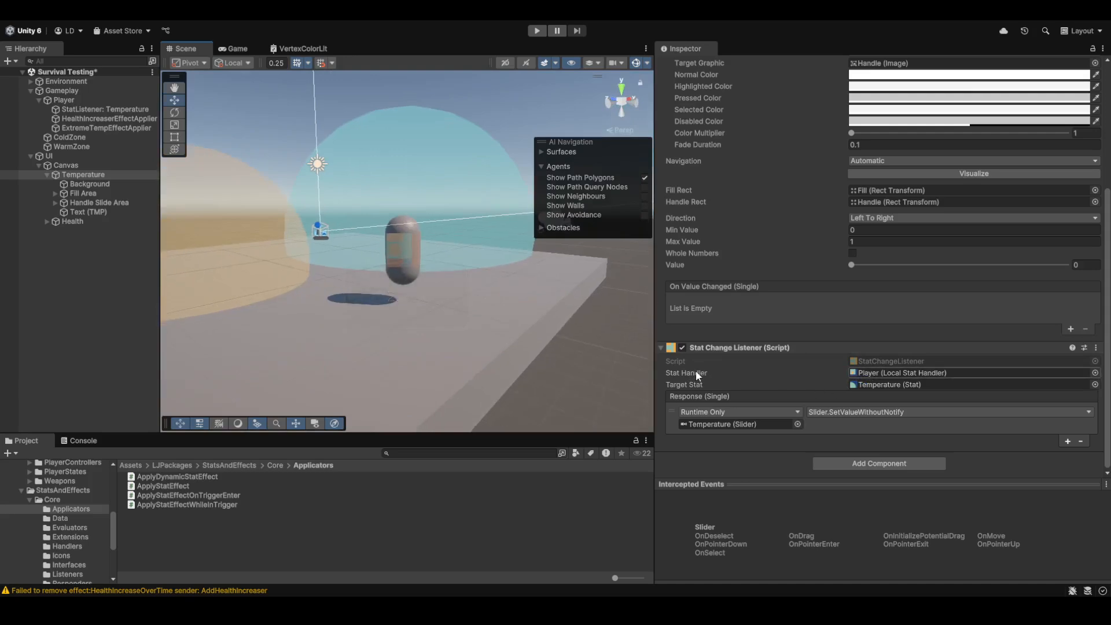
left_click(921, 374)
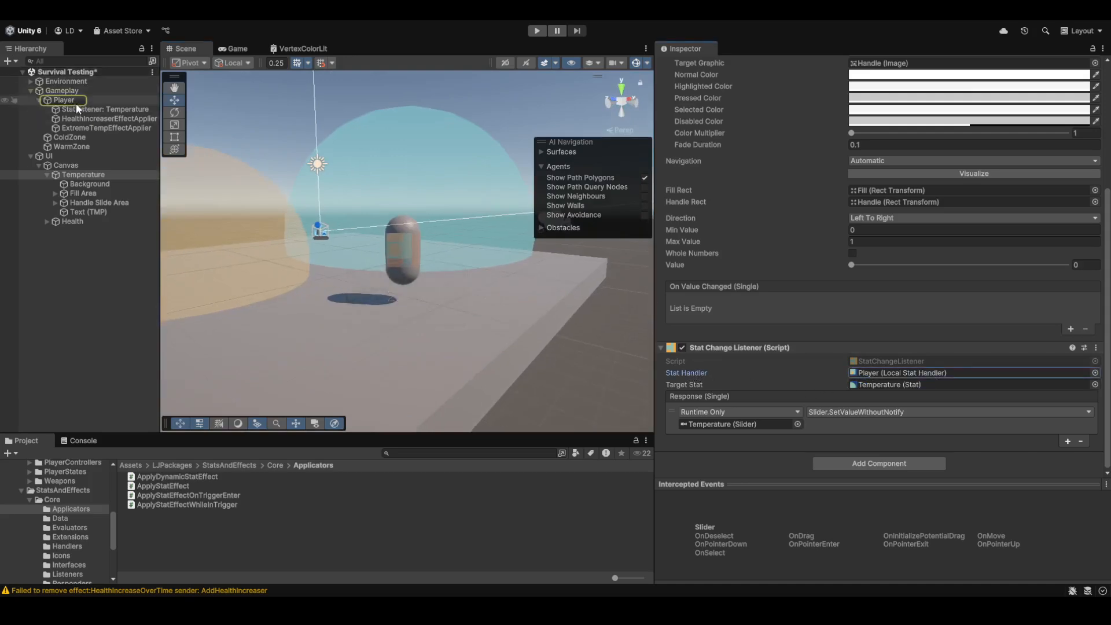
key("w")
right_click_drag(357, 258, 470, 297)
scroll(340, 250, "up", 3)
key("s")
key("w")
scroll(469, 280, "up", 2)
key("s")
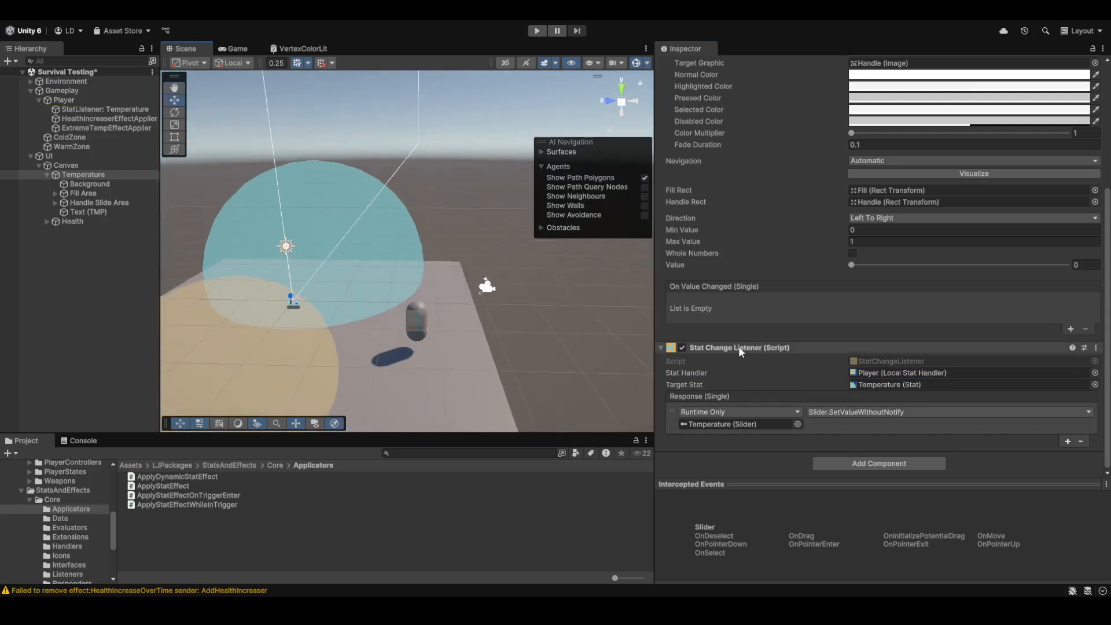
right_click_drag(507, 283, 517, 289)
scroll(517, 289, "up", 1)
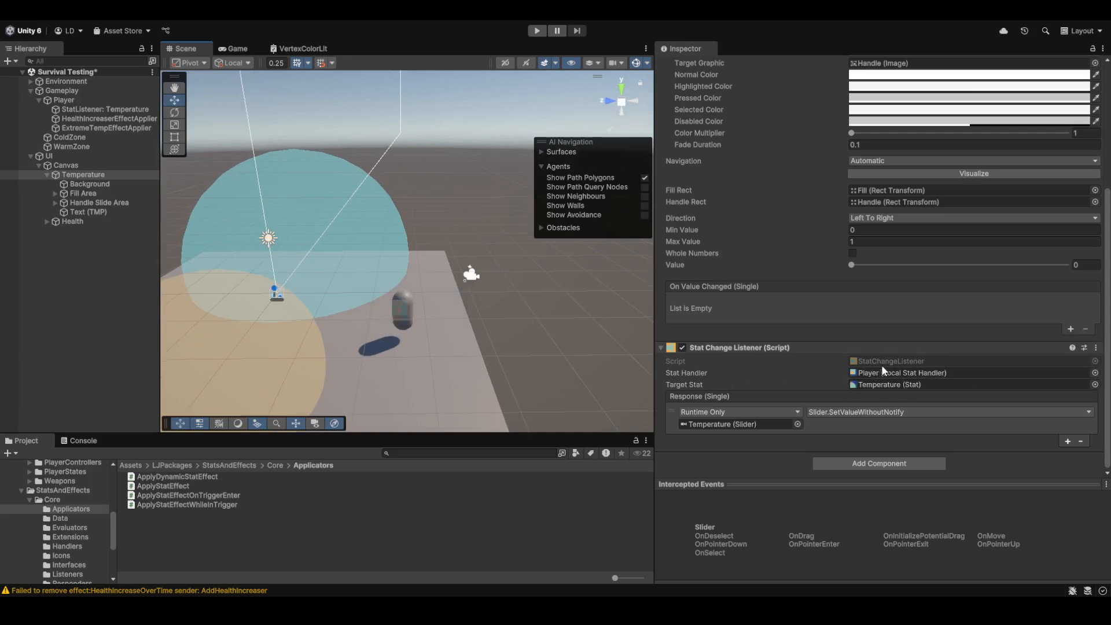
right_click_drag(424, 294, 499, 294)
key("w")
scroll(371, 272, "up", 2)
scroll(481, 287, "up", 2)
key("w")
key("s")
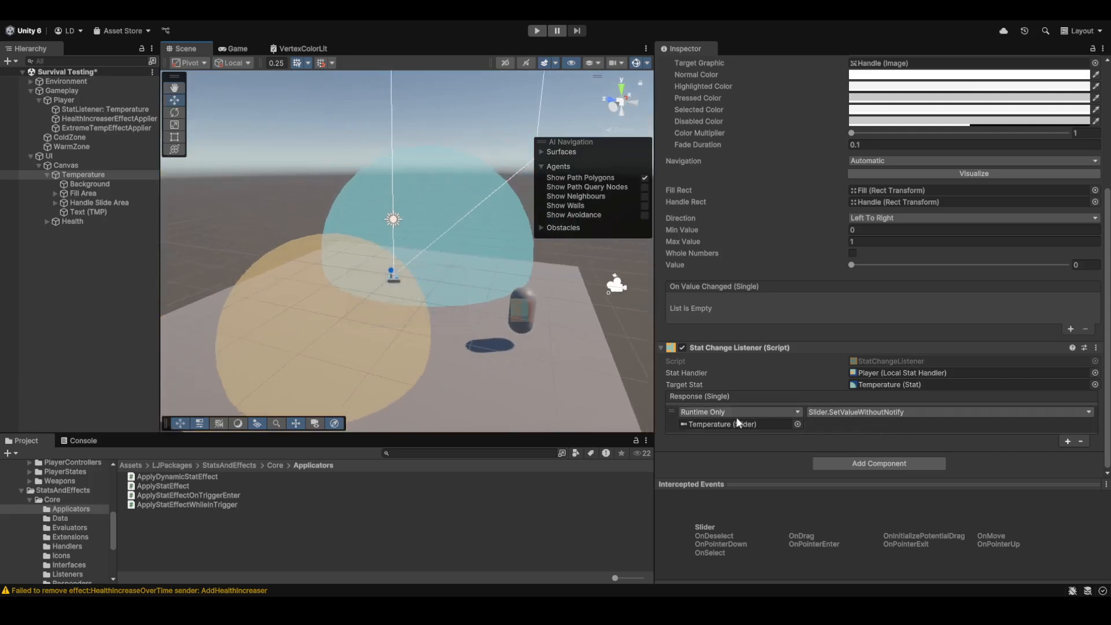
- Examine the Temperature listener's Response entry that calls Slider.SetValueWithoutNotify on the slider
left_click(669, 413)
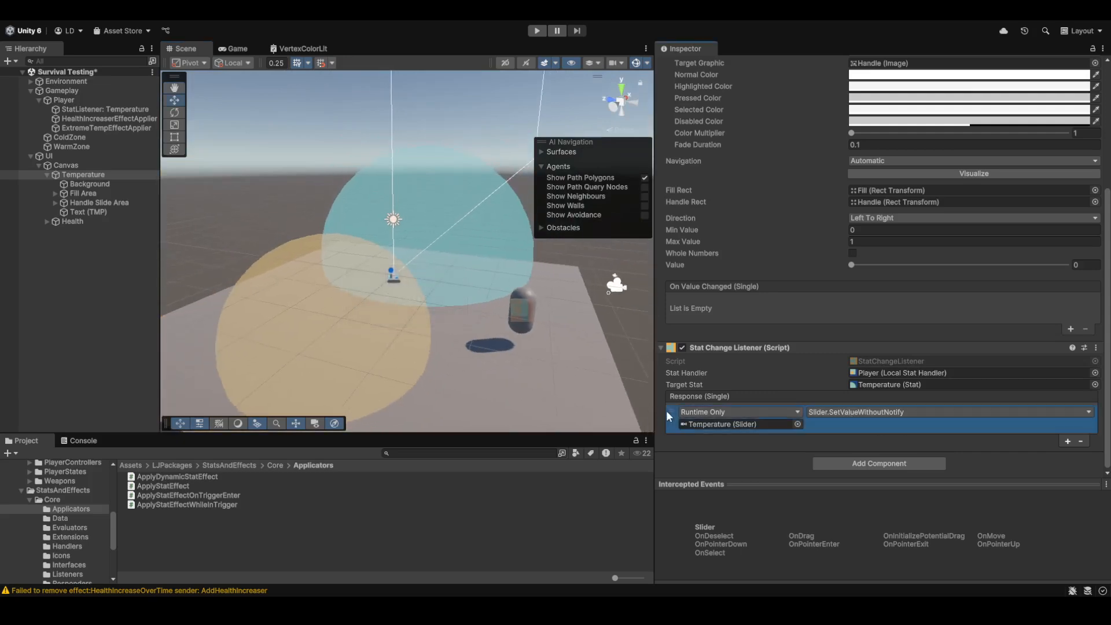
left_click(706, 440)
right_click_drag(491, 246, 491, 255)
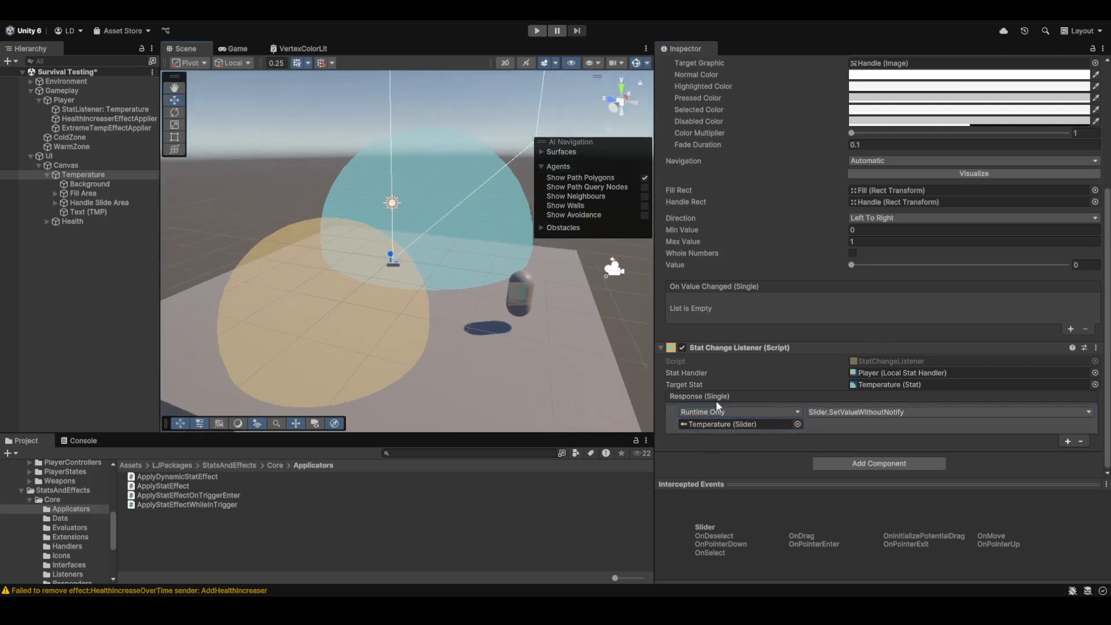
left_click(669, 415)
left_click(674, 413)
right_click_drag(415, 227, 402, 211)
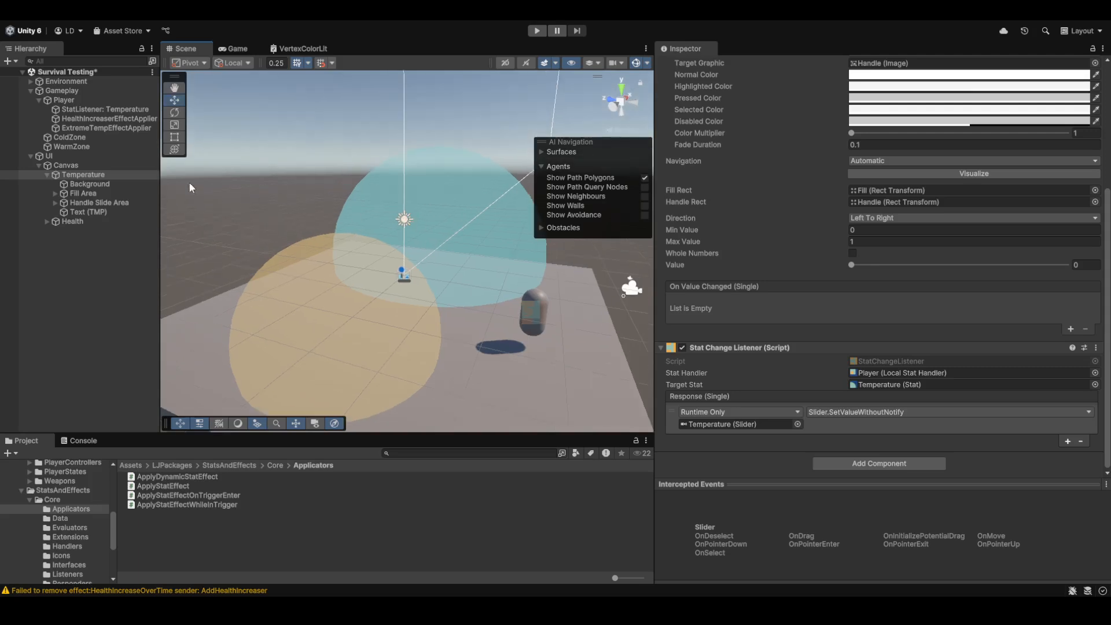
- Inspect the Health slider's Stat Change Listener component and run the scene in the Game view
left_click(71, 221)
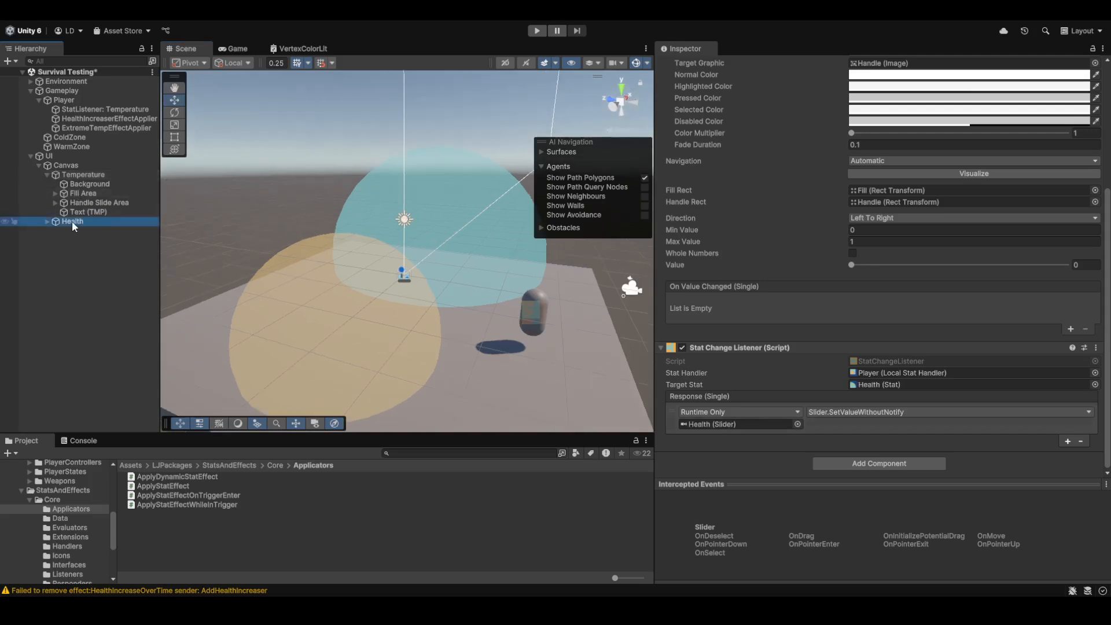
left_click(253, 46)
left_click(538, 31)
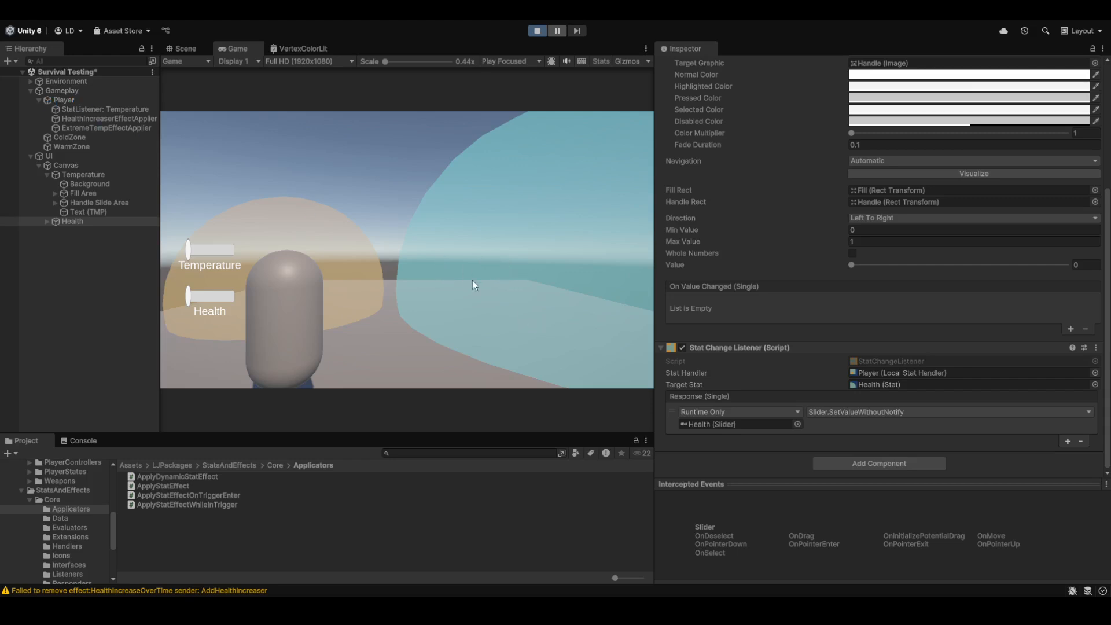
- Move the running Player through the warm and cold zones to about X -0.37, Y 4.63, Z -1.02
left_click(75, 99)
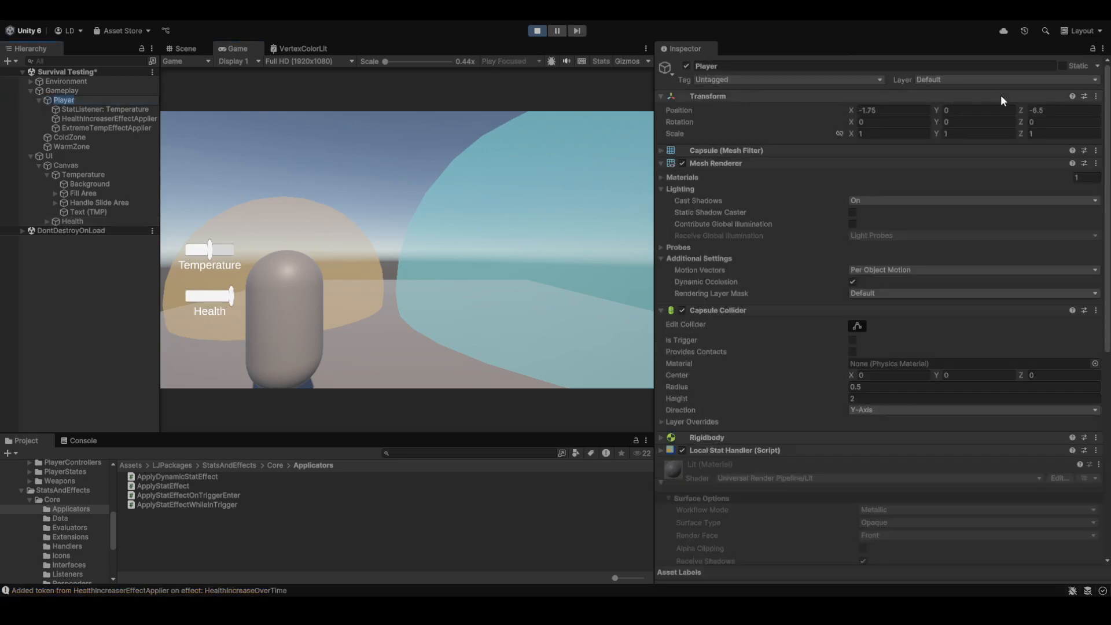
left_click_drag(1022, 114, 15, 137)
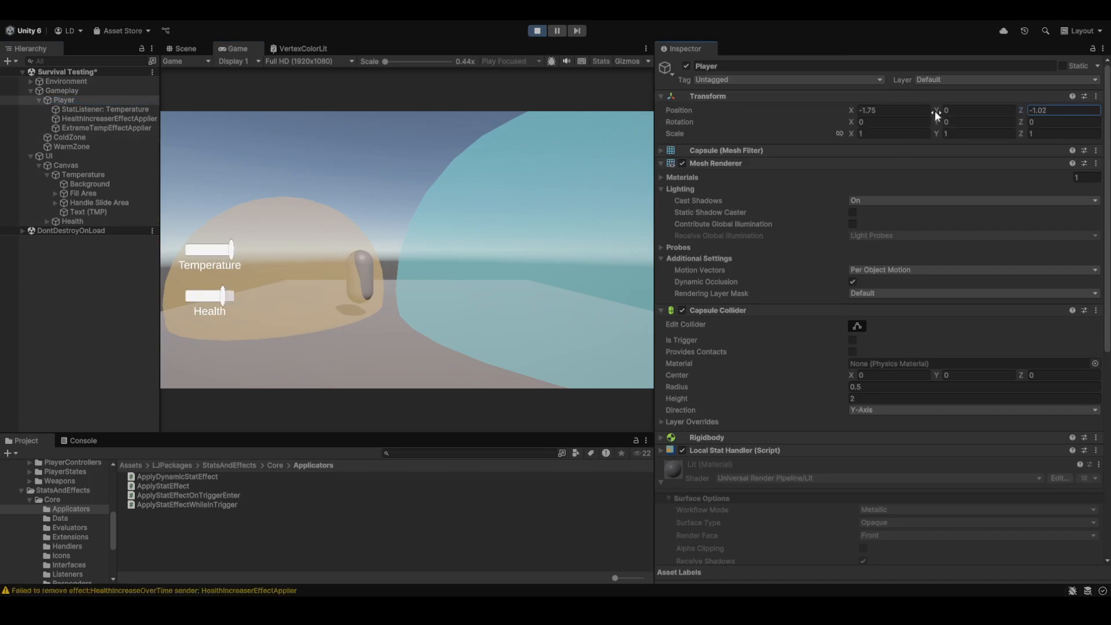
left_click_drag(936, 110, 977, 111)
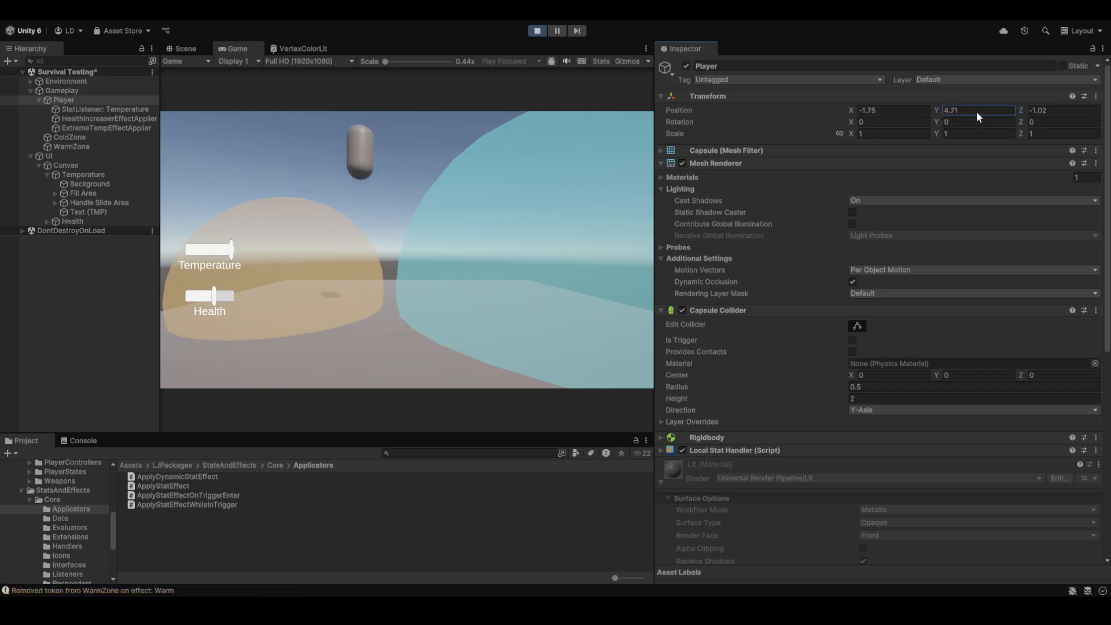
left_click_drag(851, 110, 880, 106)
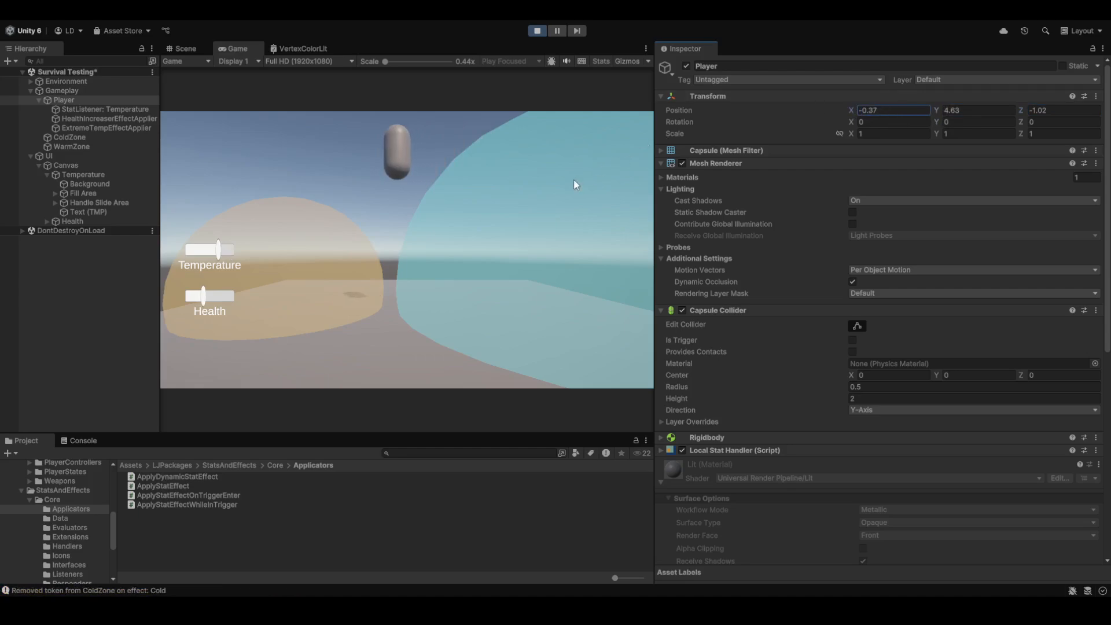
- Collapse the StatsAndEffects Core folder and reposition the running Player outside the zones at about X -1.11, Y 3.35, Z -3.14
left_click(29, 499)
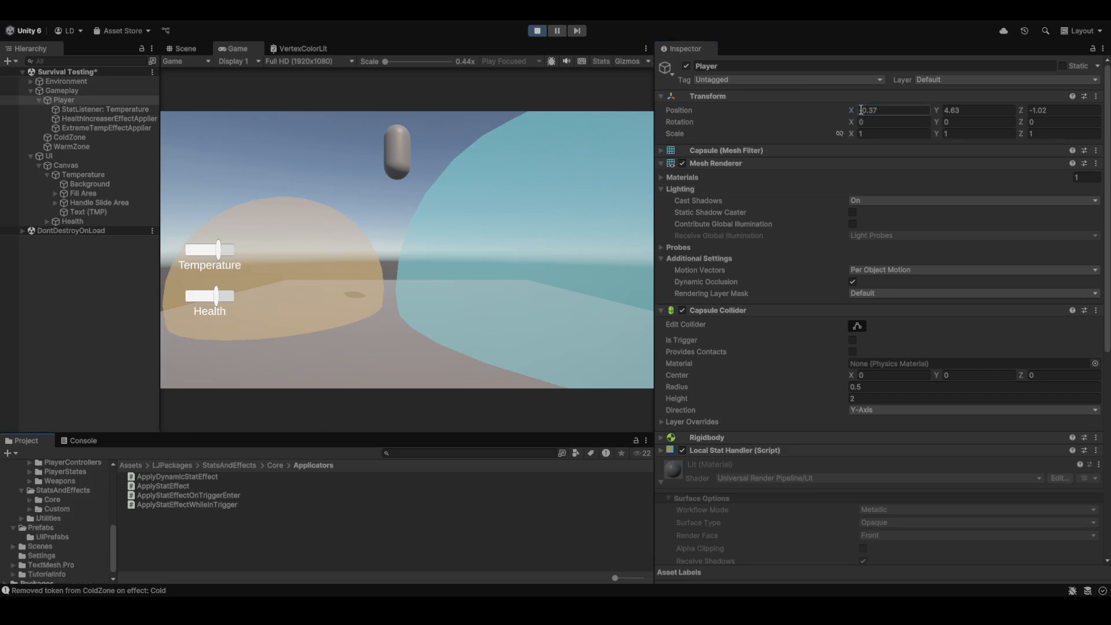
left_click_drag(852, 110, 832, 109)
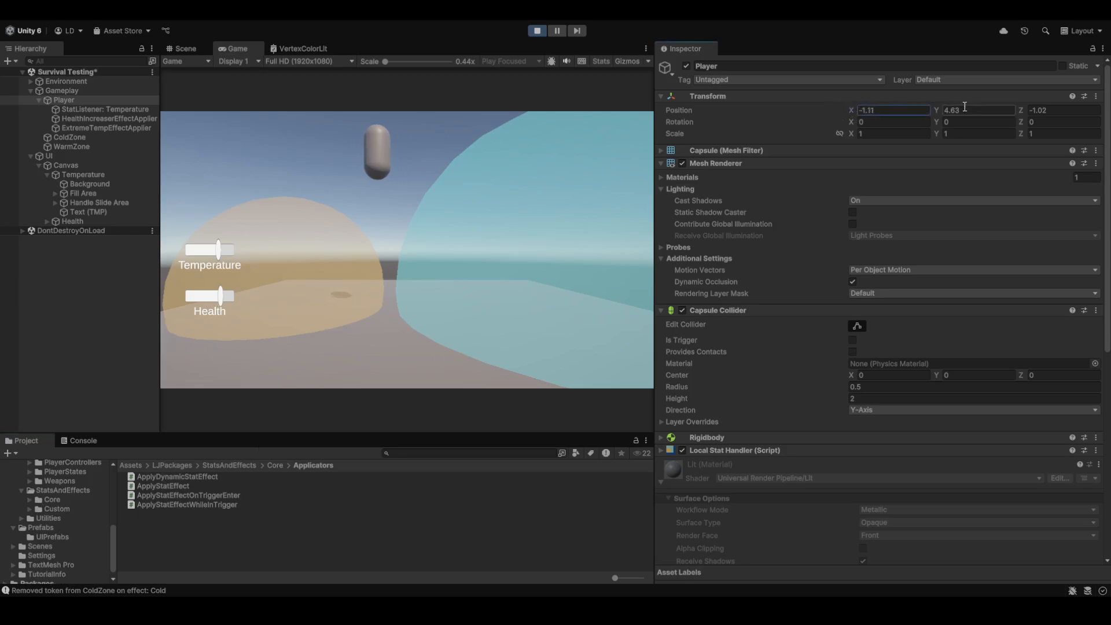
left_click_drag(1021, 112, 864, 99)
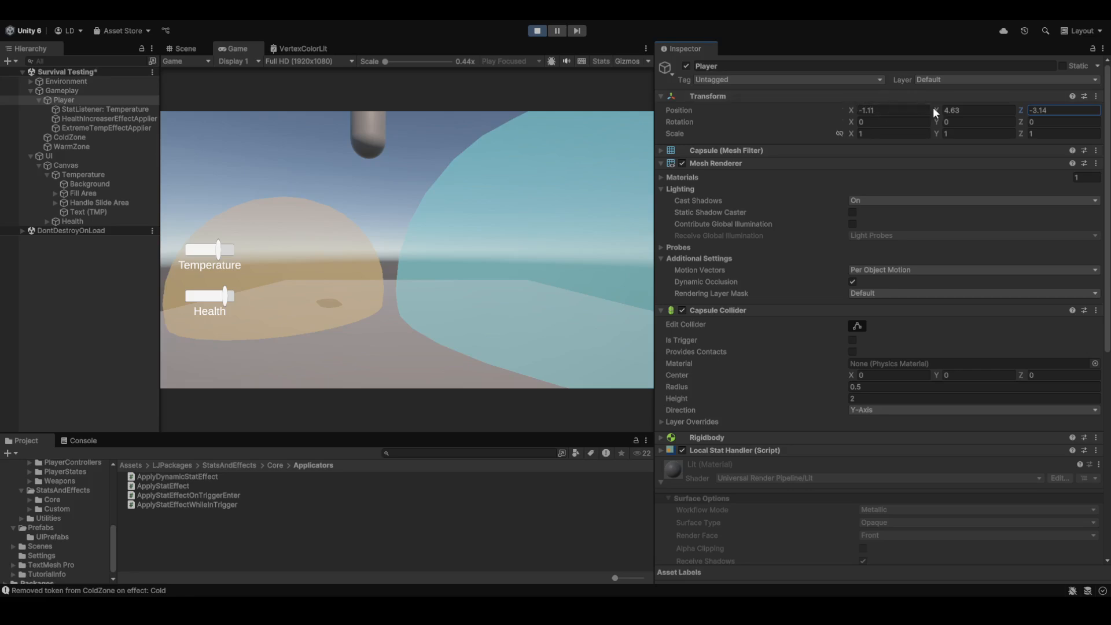
left_click_drag(936, 111, 908, 124)
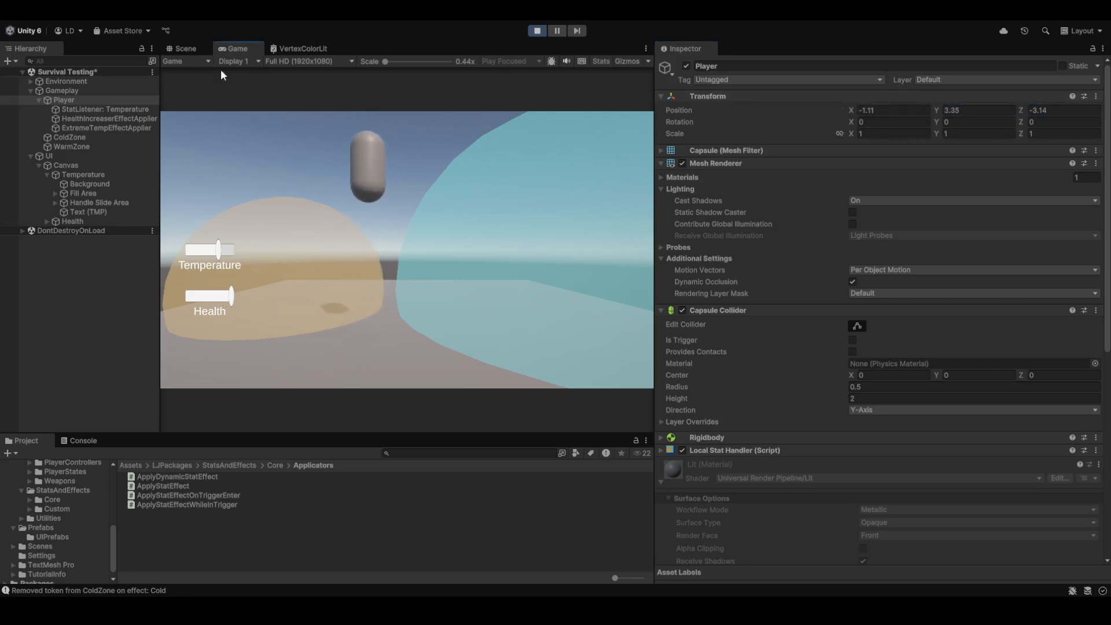
- Examine the Player and the temperature zones in the Scene view while the scene runs, and select the Temperature slider's Background
left_click(182, 48)
right_click_drag(389, 163, 410, 179)
scroll(412, 157, "up", 2)
key("w")
key("s")
scroll(418, 196, "down", 1)
scroll(410, 179, "up", 2)
left_click(90, 183)
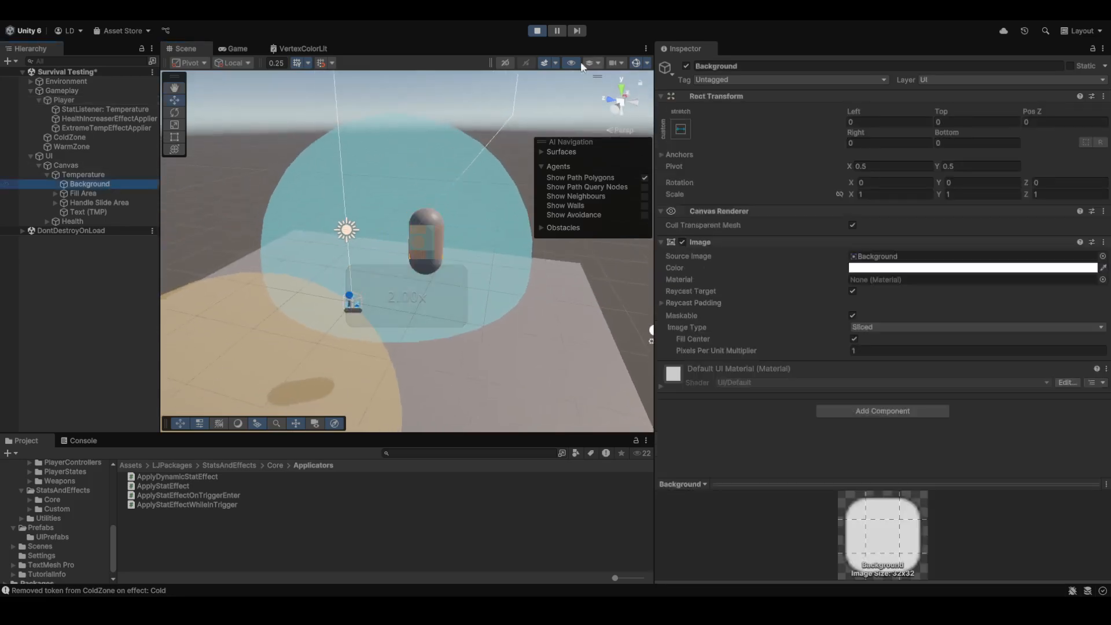
- Stop play mode and return to the Scene view
left_click(536, 31)
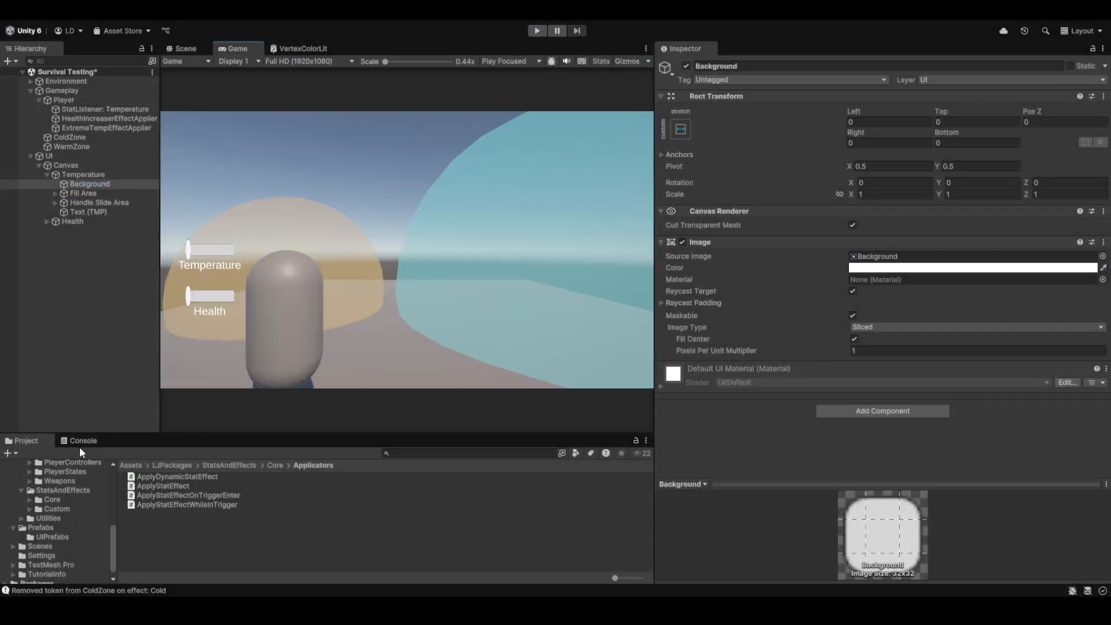
left_click(203, 50)
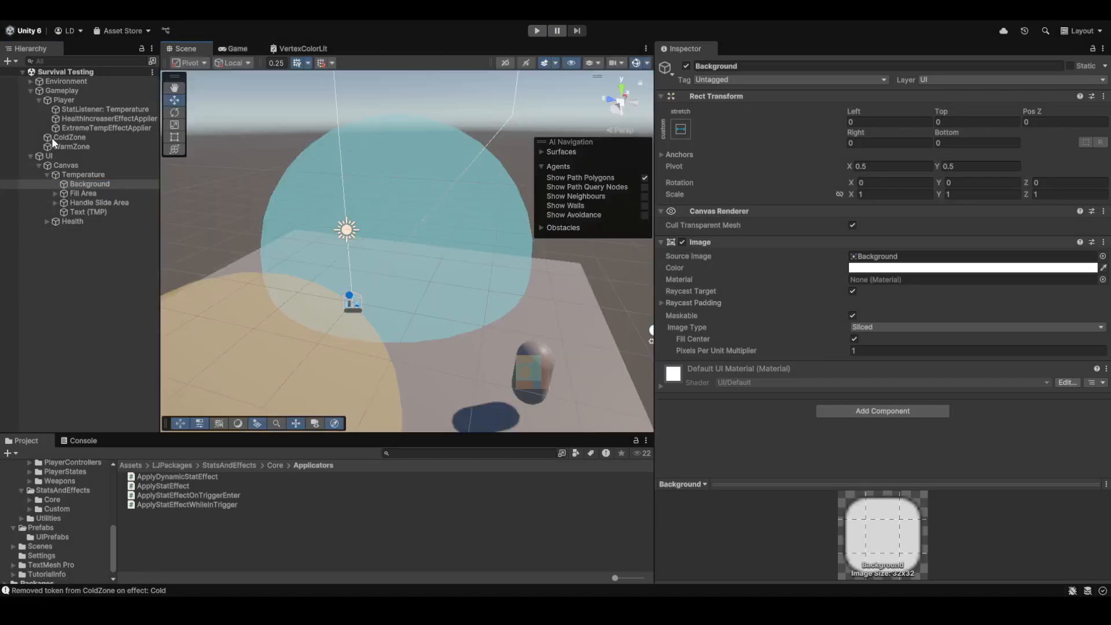
- Examine the Player capsule and both zones in the Scene view and collapse the UI group in the hierarchy
right_click_drag(356, 187, 251, 189)
key("s")
scroll(376, 191, "up", 3)
key("w")
key("s")
key("w")
key("d")
scroll(278, 178, "up", 2)
key("s")
scroll(240, 181, "up", 2)
left_click(31, 157)
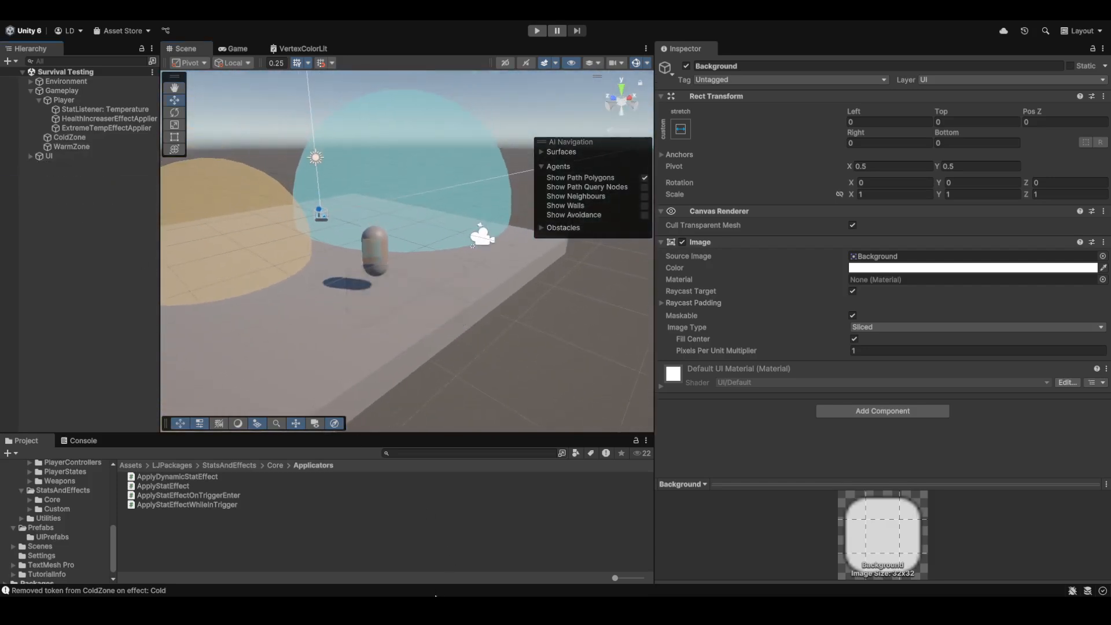